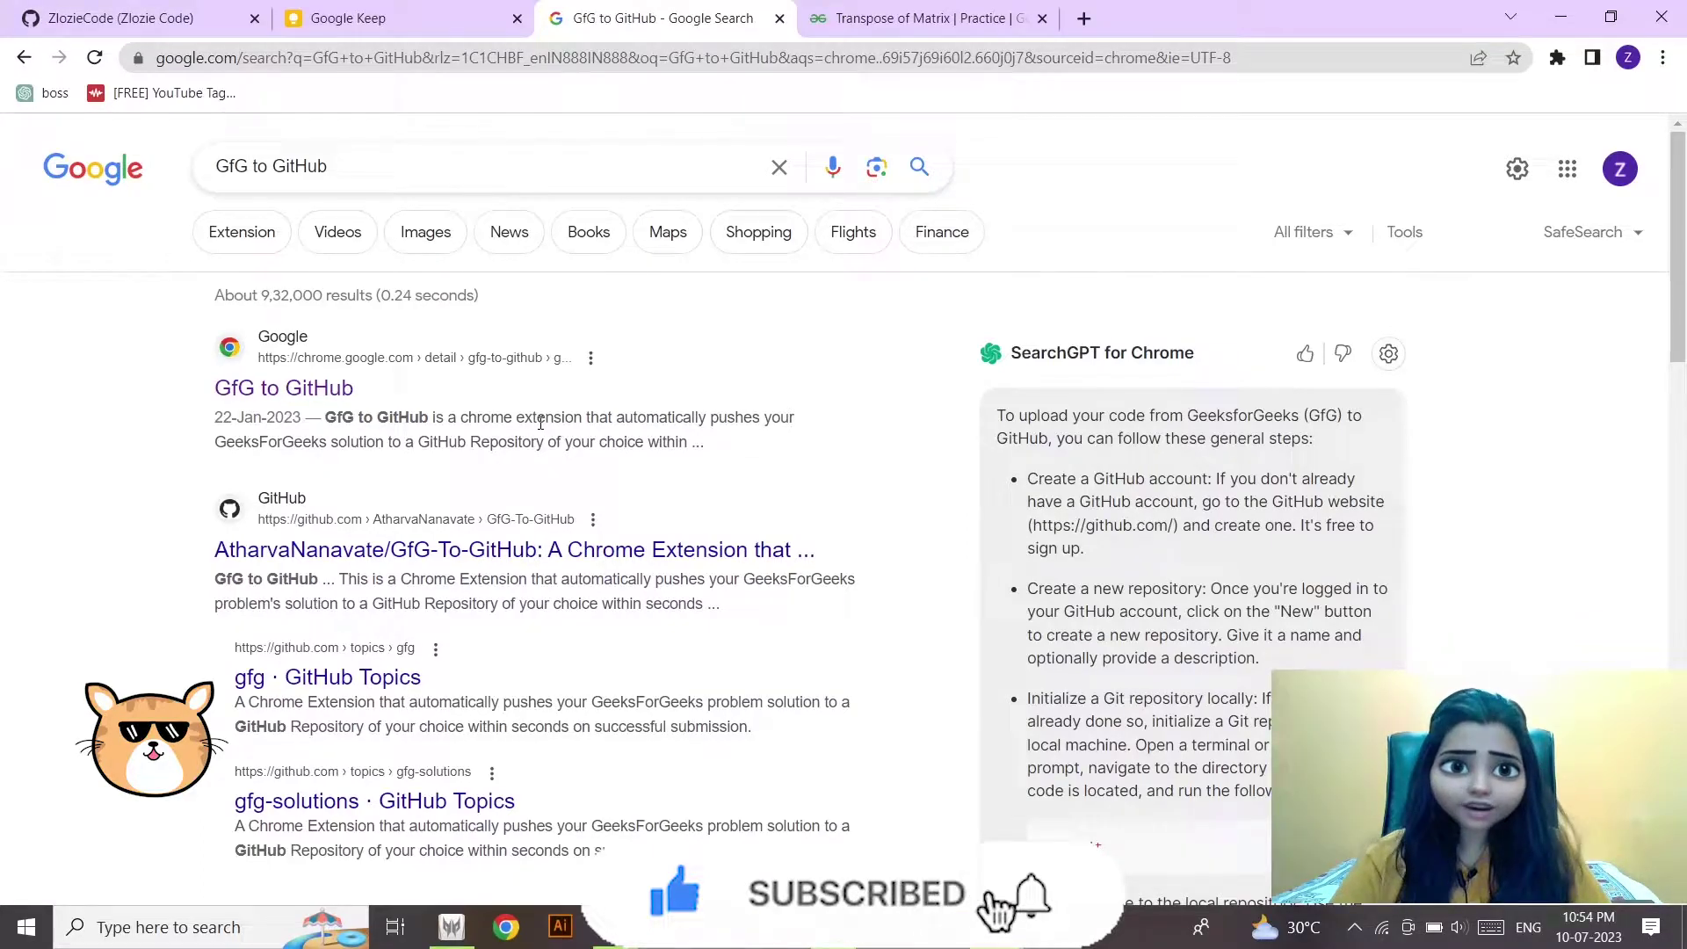
# Install the GfG to GitHub extension from its Chrome Web Store listing and confirm adding it
pyautogui.click(296, 387)
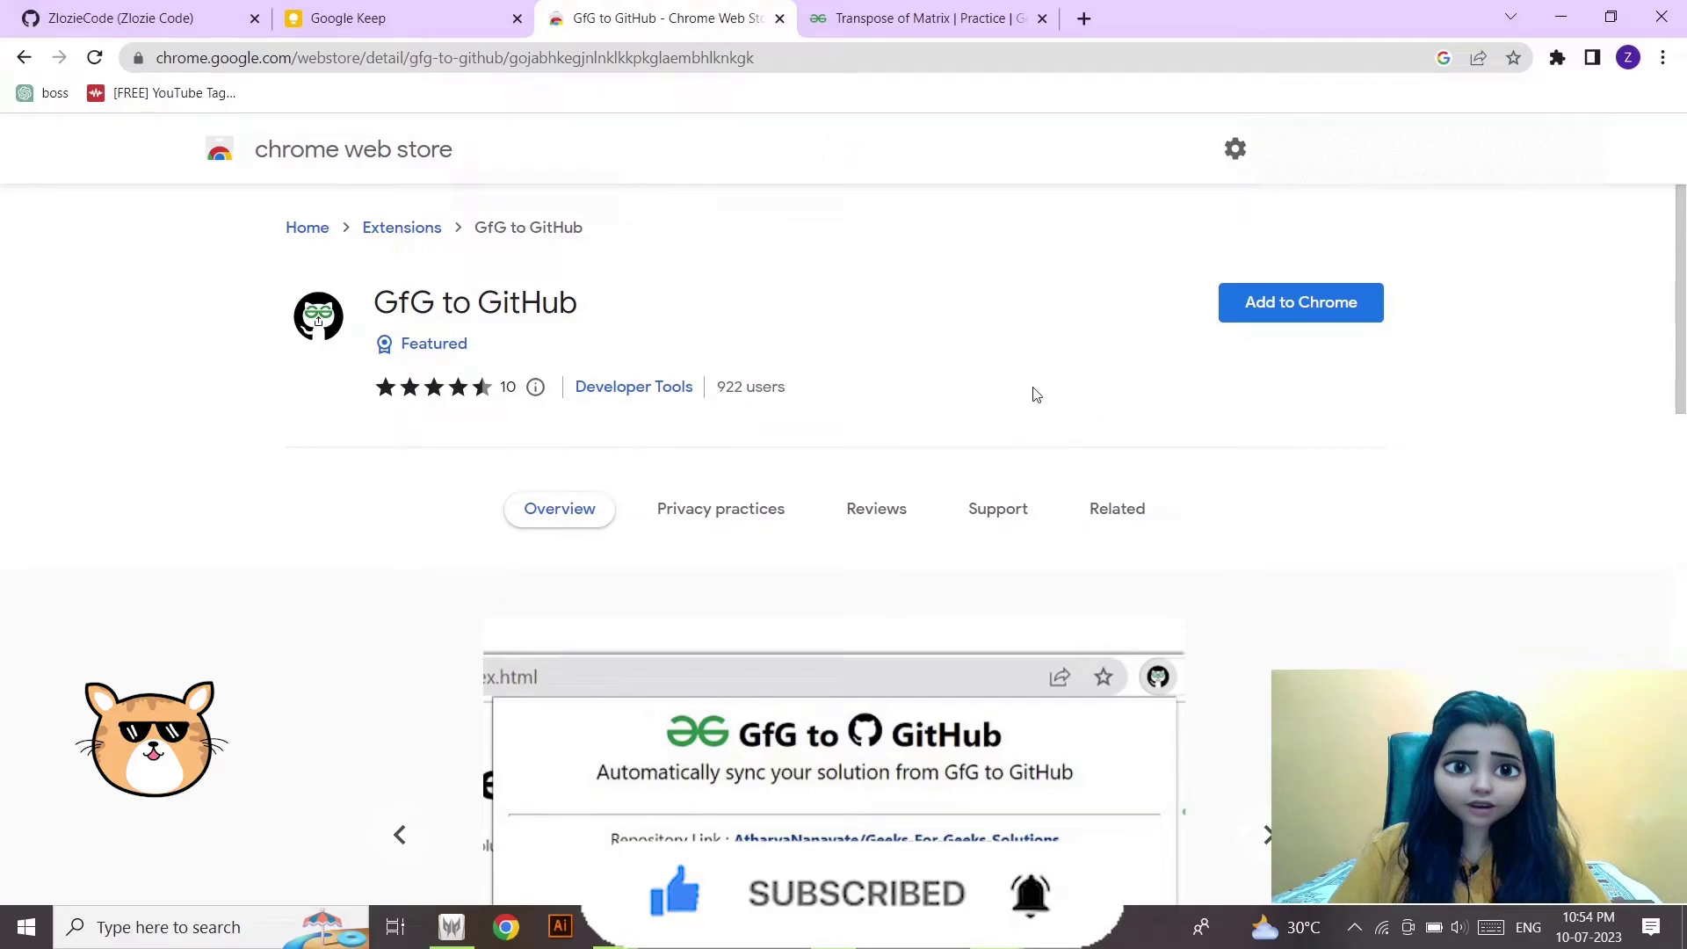
pyautogui.click(1331, 314)
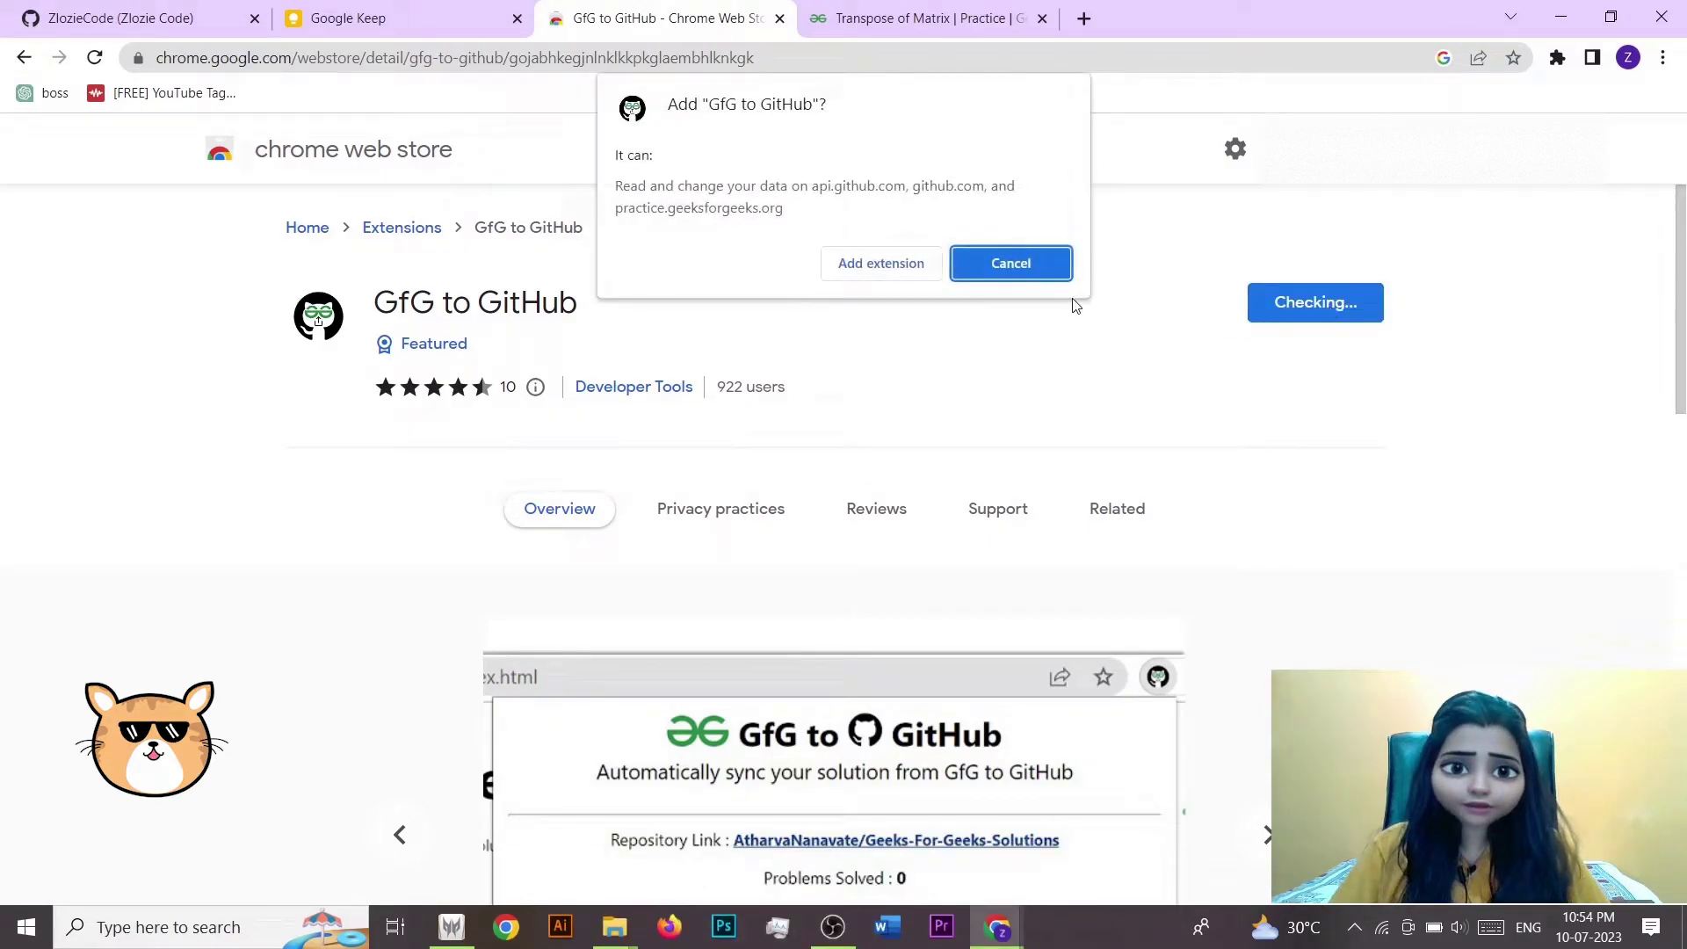
pyautogui.click(902, 271)
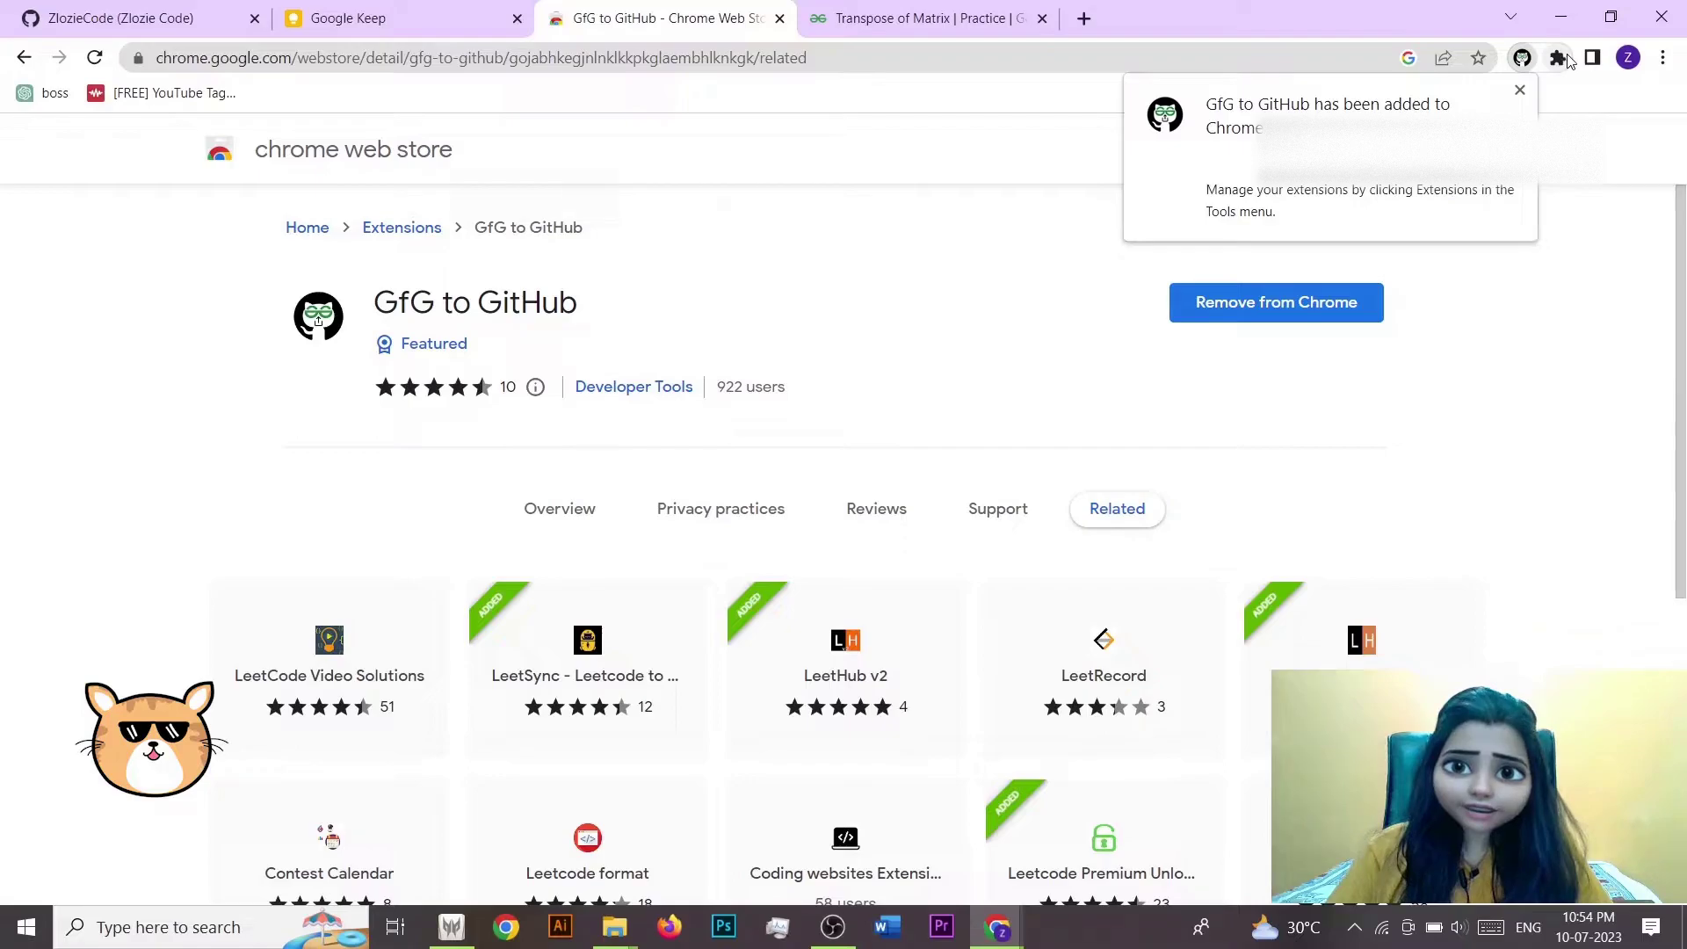
# Authenticate GfG to GitHub with the GitHub account, then reopen it to reach its repository setup page
pyautogui.click(1561, 58)
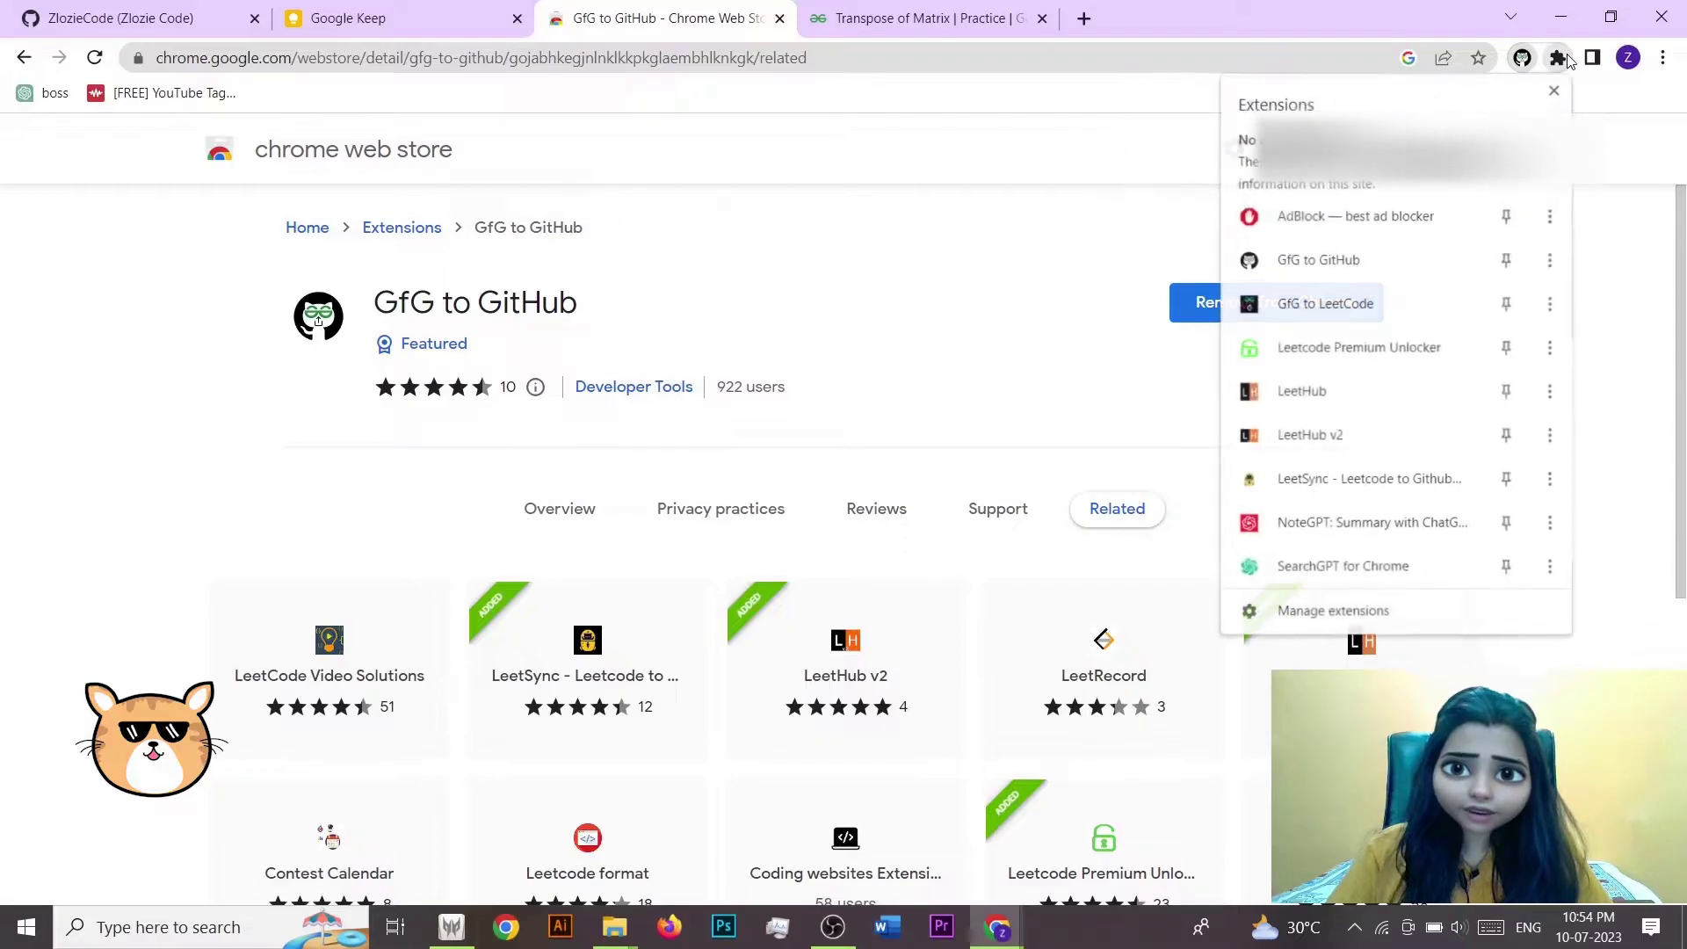
pyautogui.click(1309, 263)
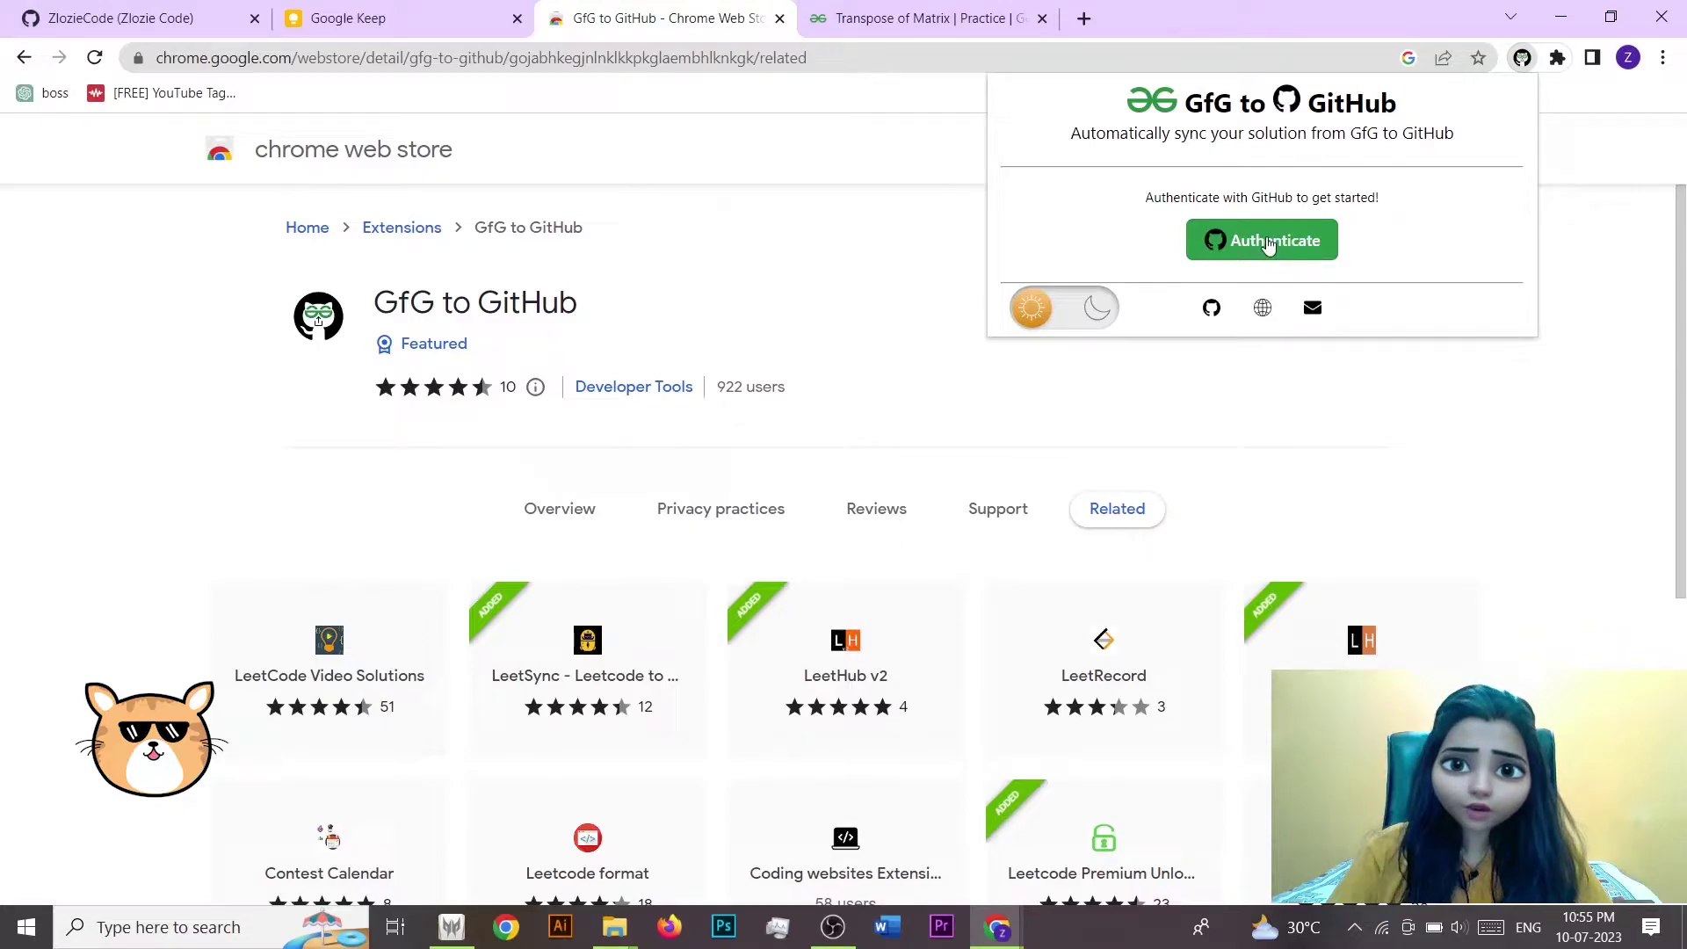
pyautogui.click(1270, 243)
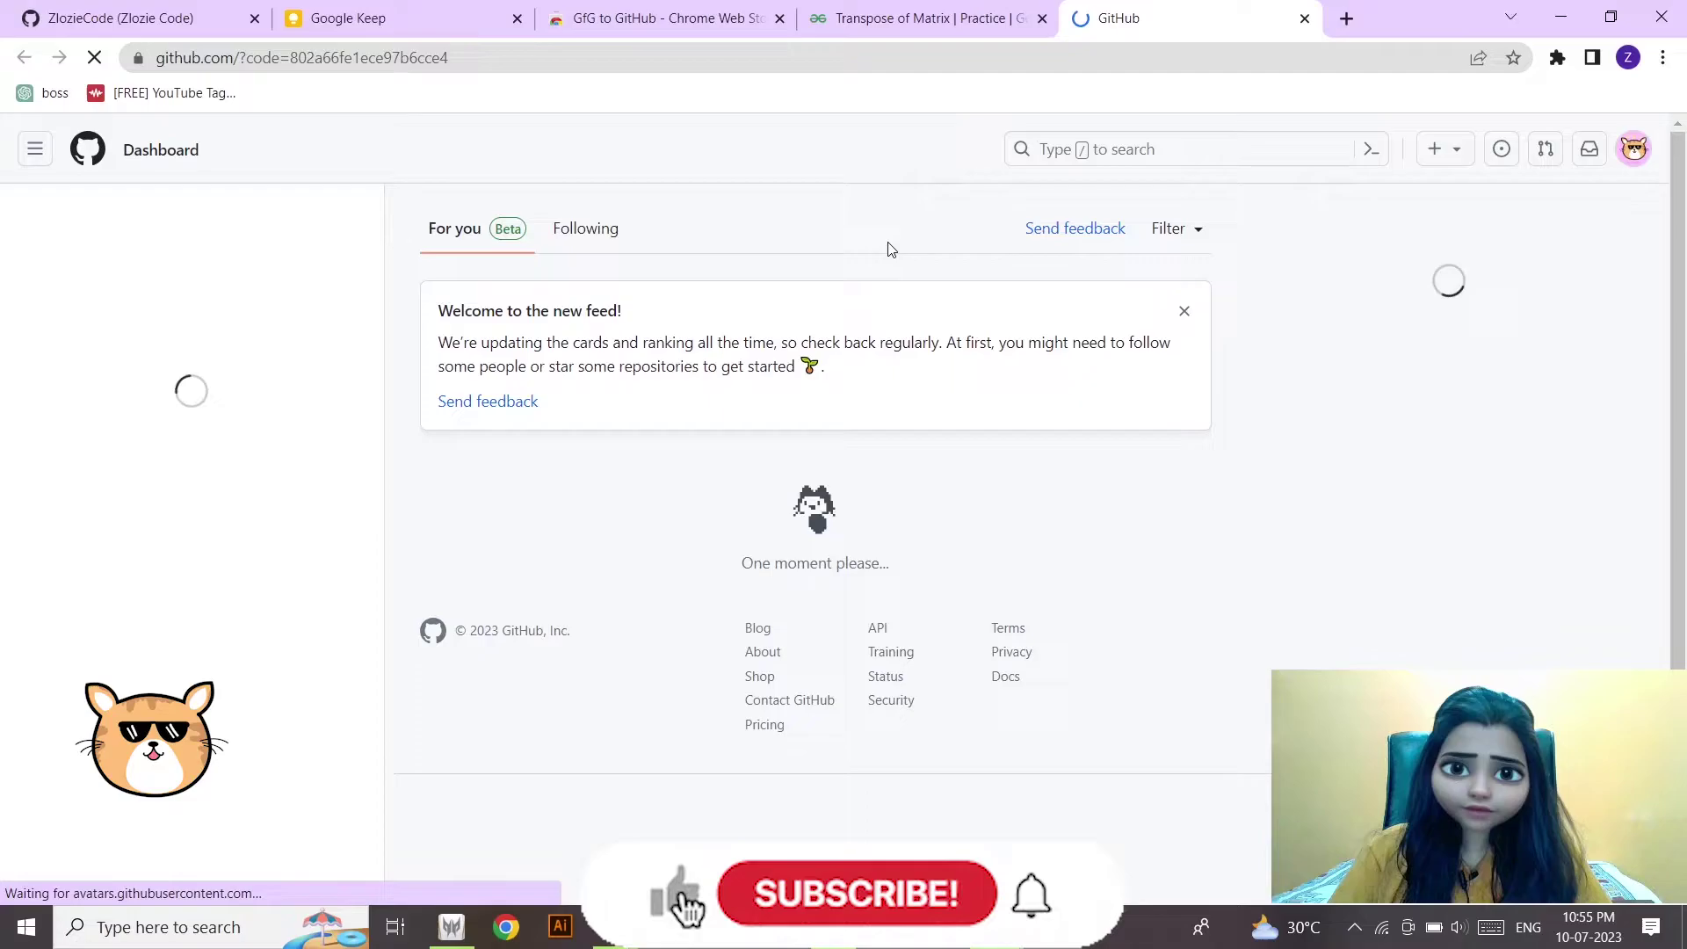
pyautogui.click(1558, 58)
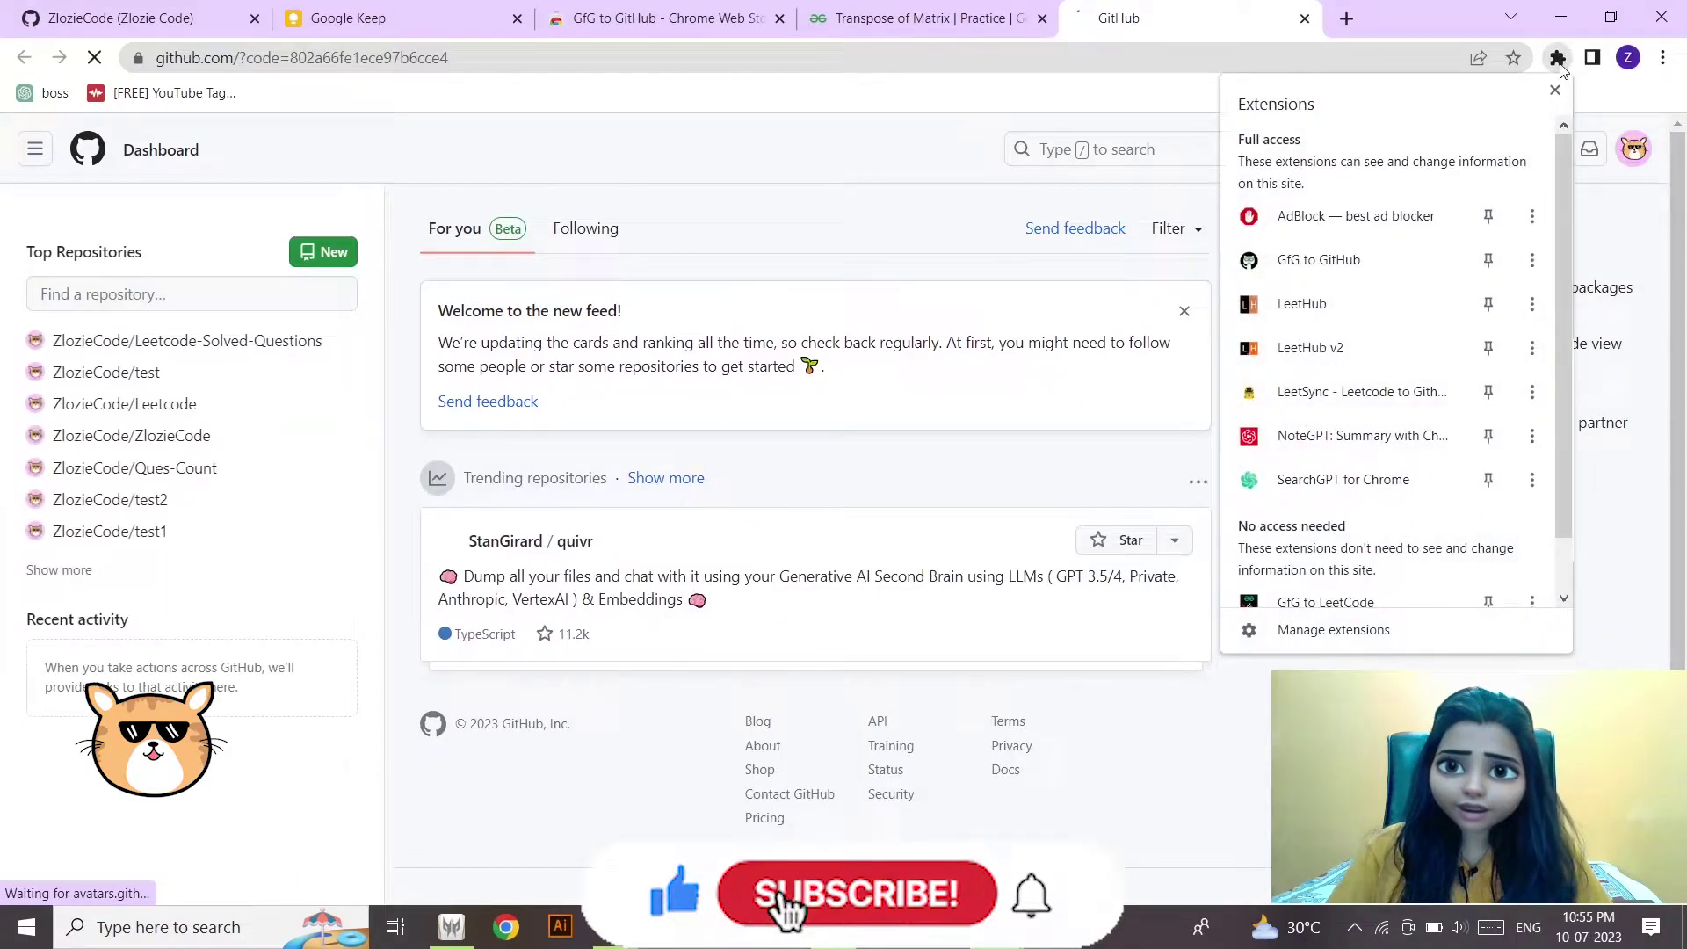
pyautogui.click(1314, 259)
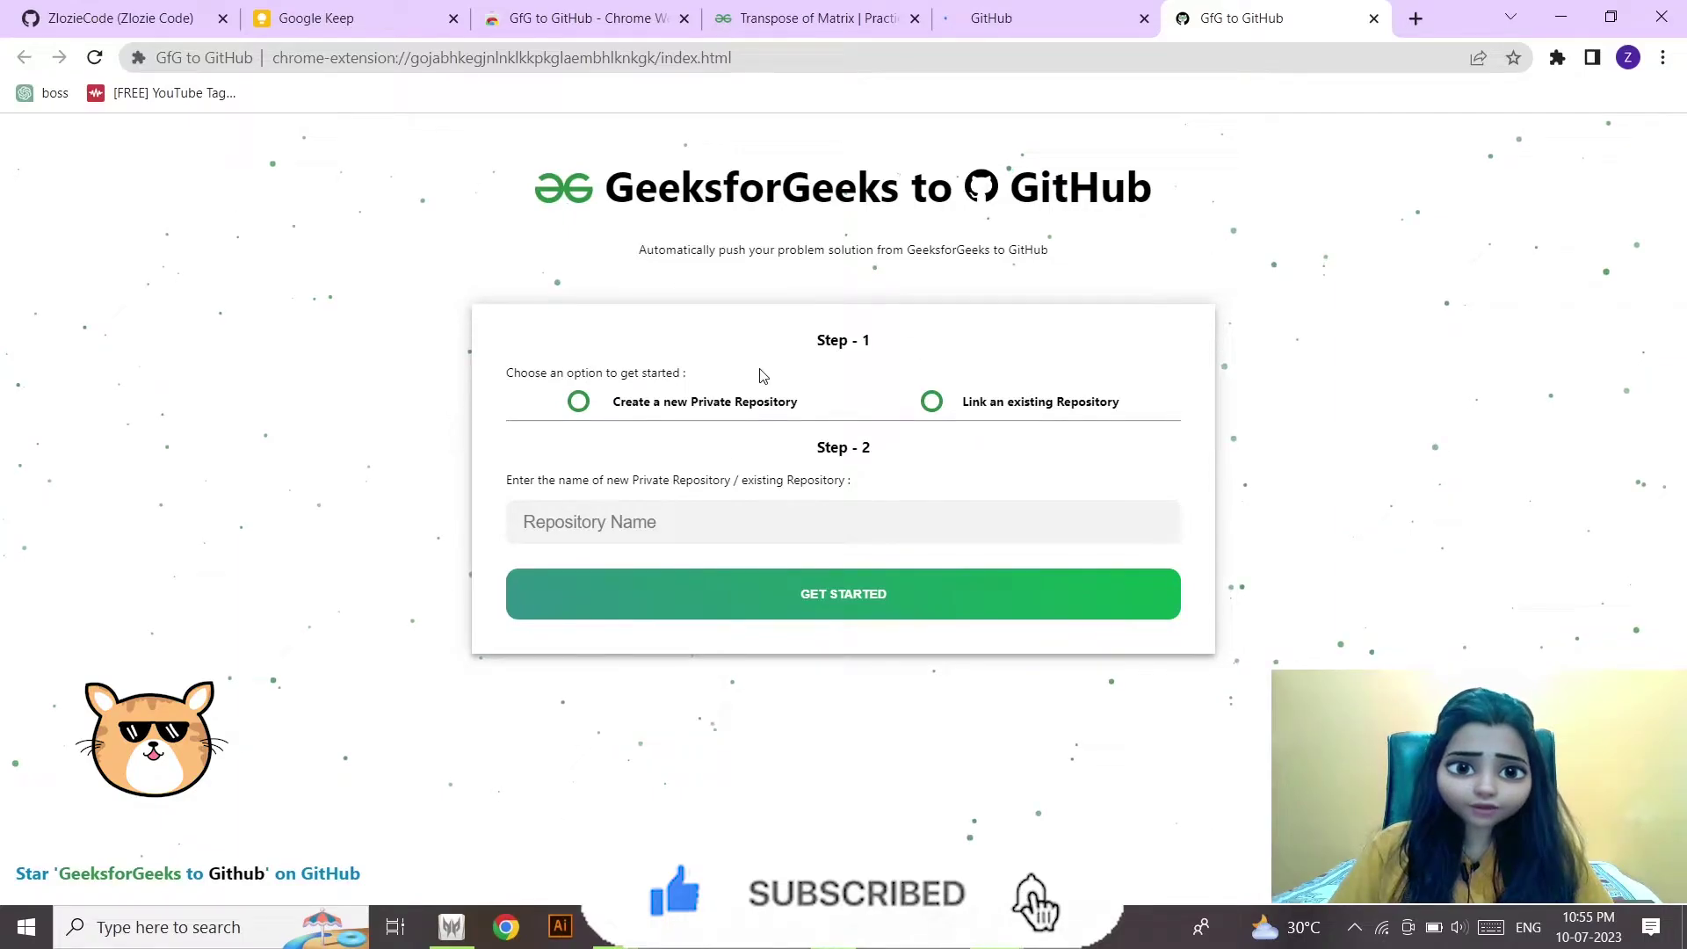
# Create a new repository named 'test gfg' (becomes test-gfg) with a README file
pyautogui.click(127, 7)
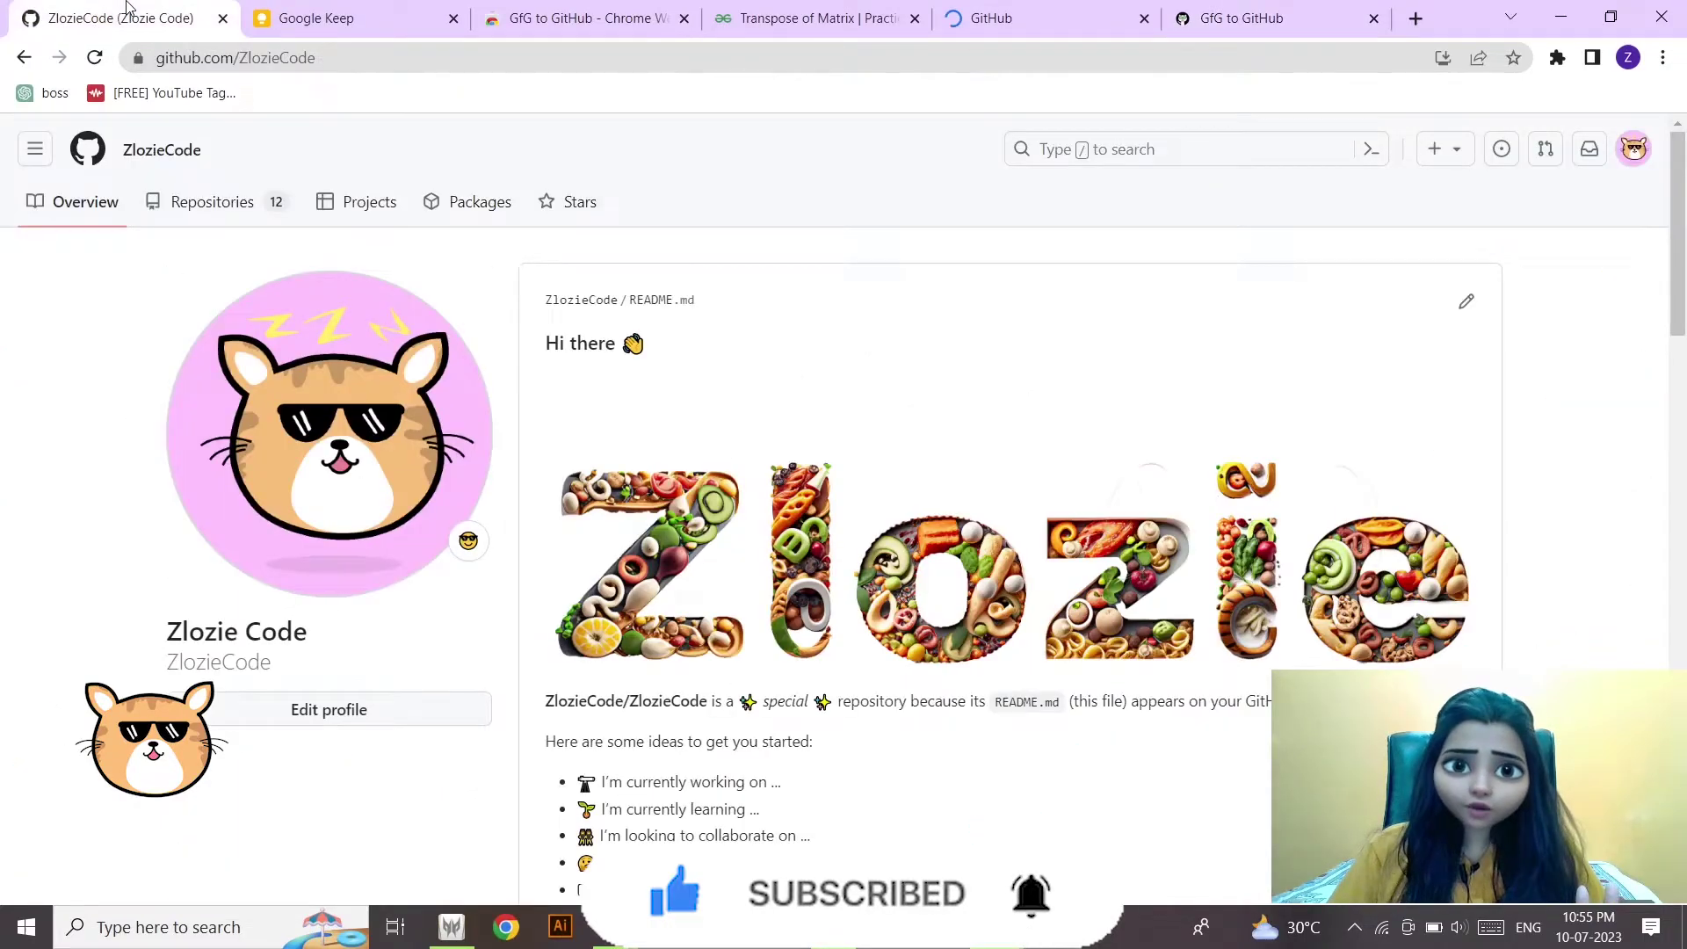
pyautogui.click(200, 204)
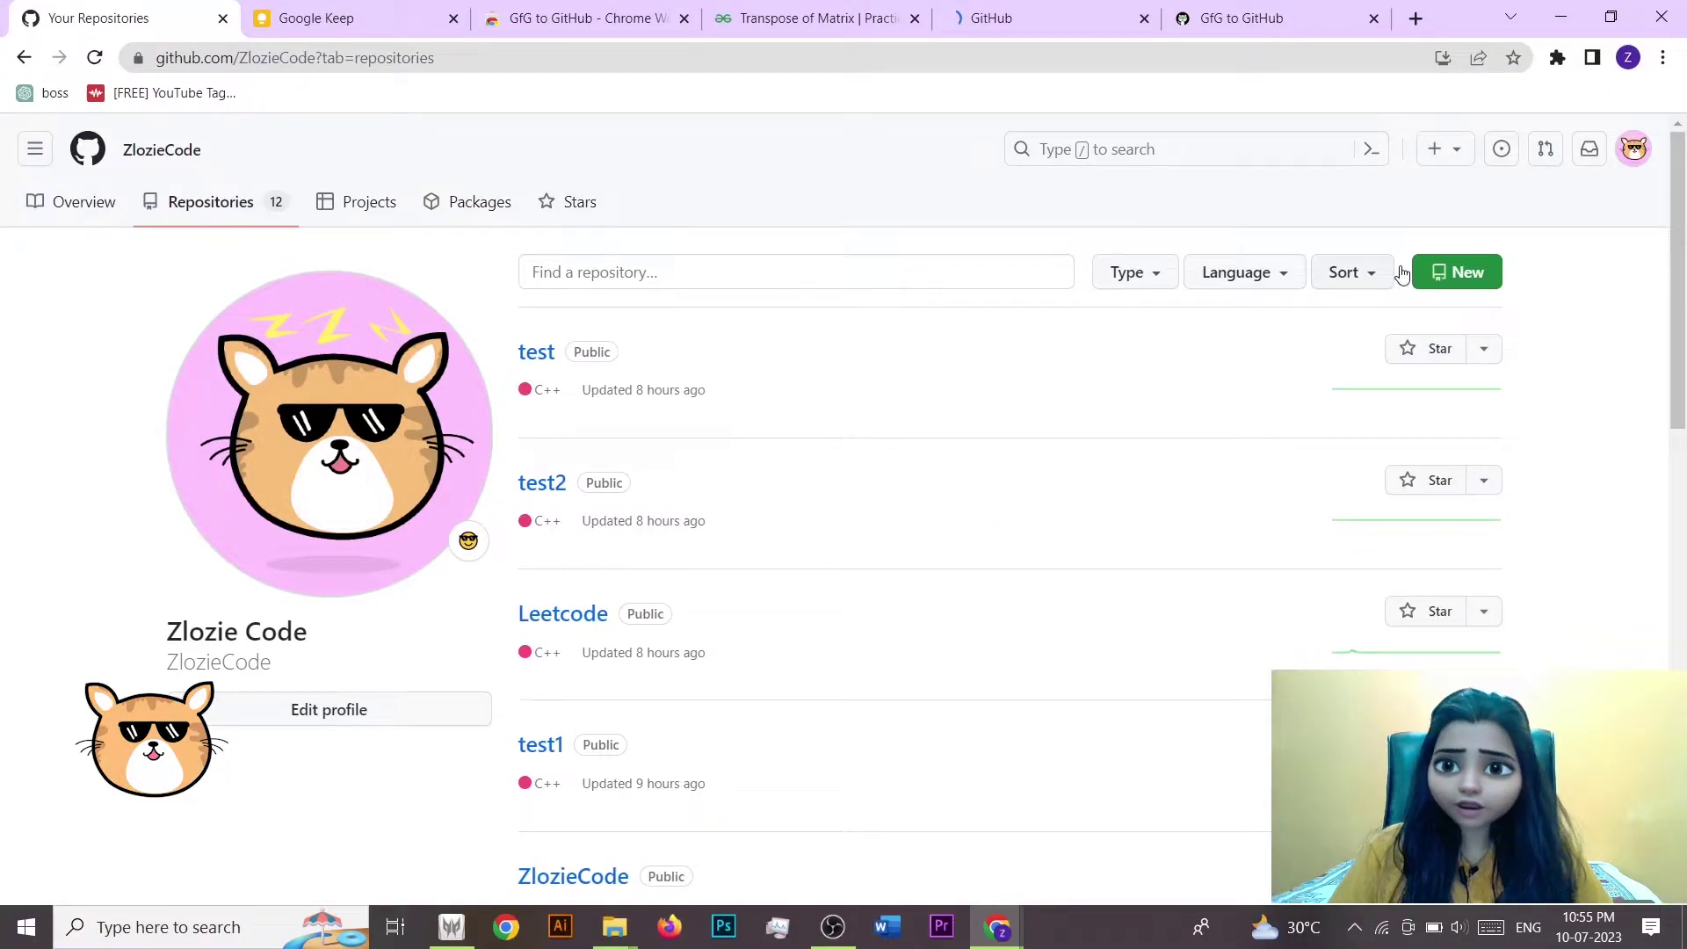
pyautogui.click(1470, 275)
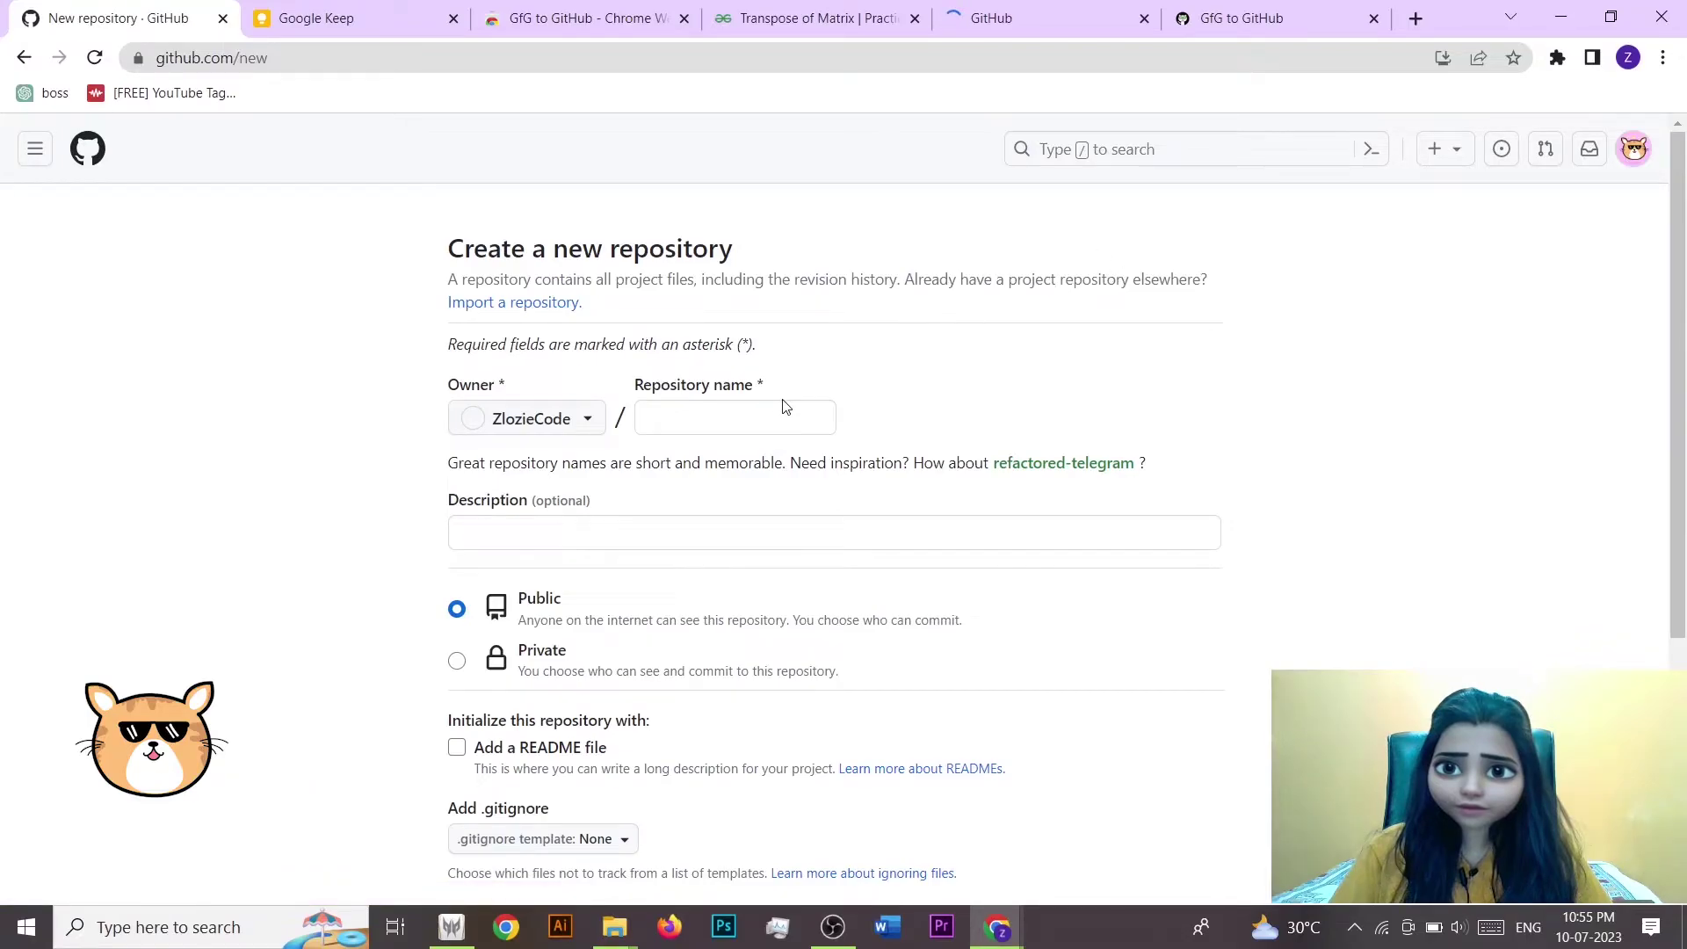
pyautogui.click(728, 415)
pyautogui.write('tes')
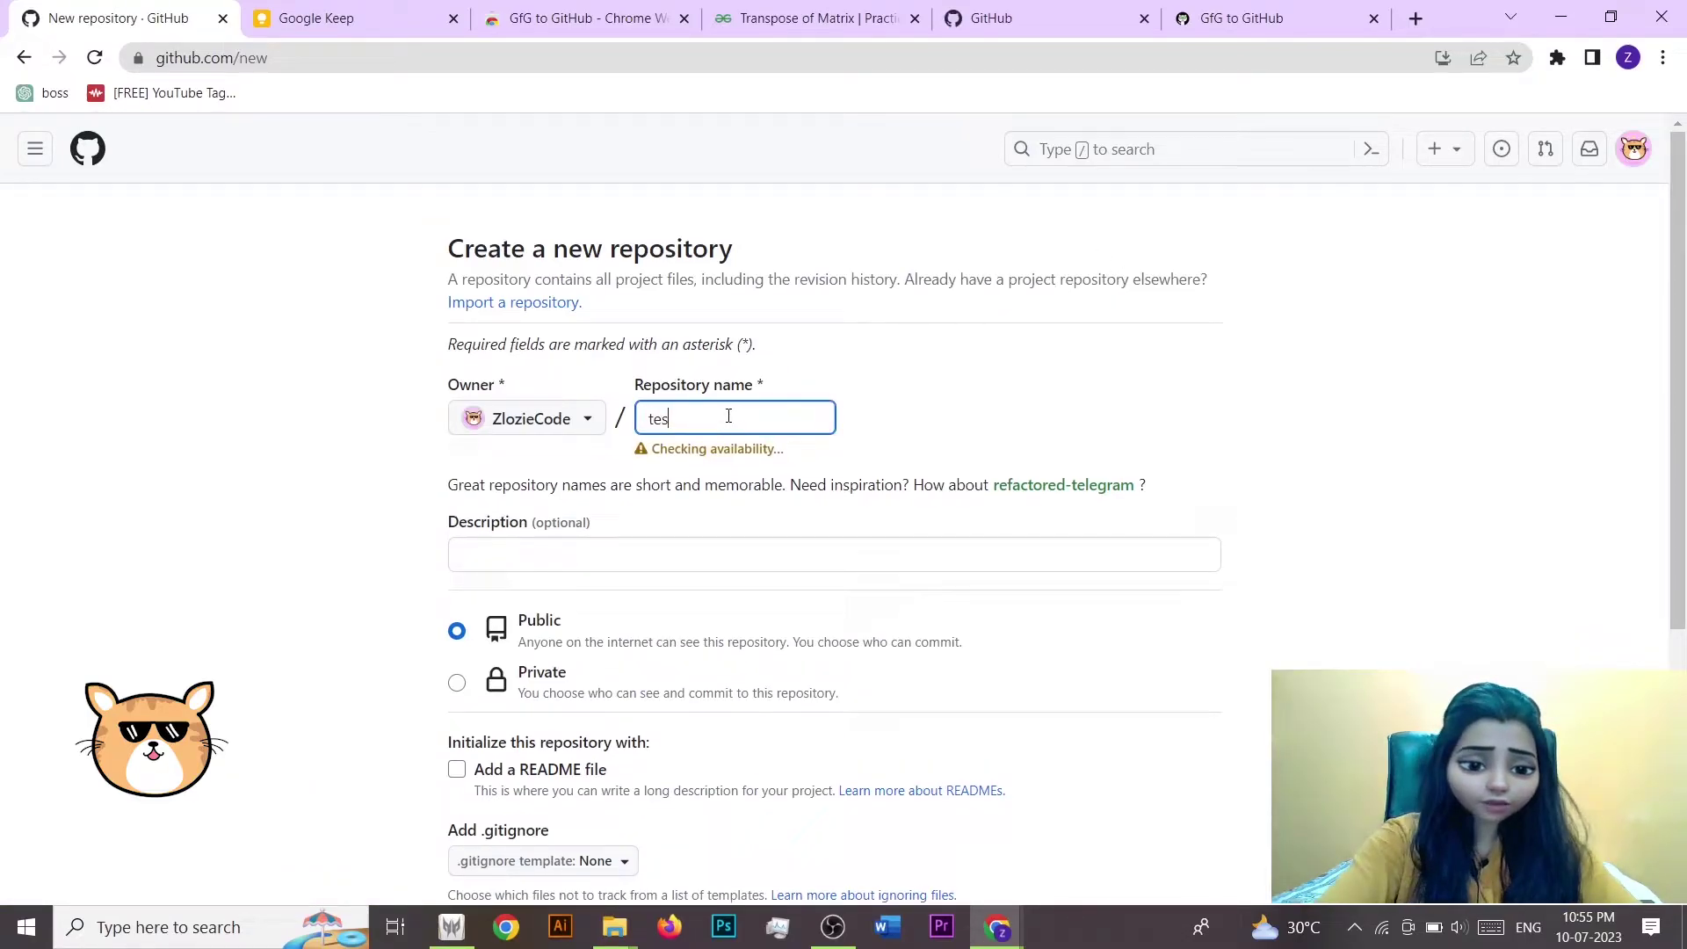
pyautogui.write('t gfg')
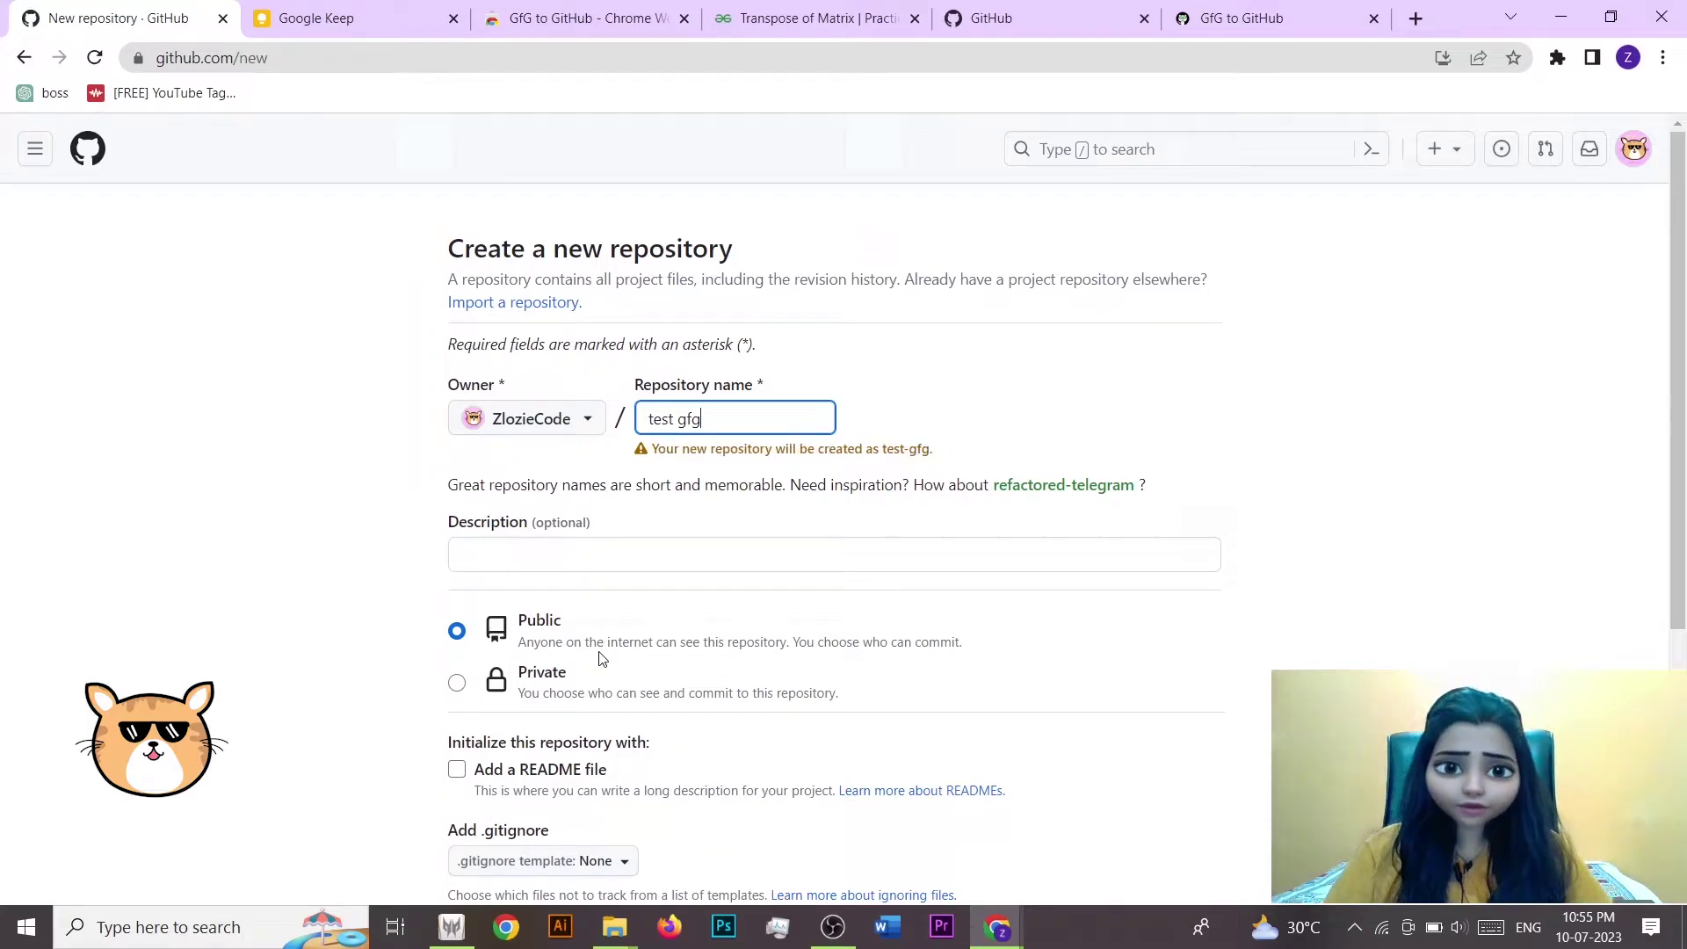
pyautogui.scroll(-2, 602, 659)
pyautogui.click(450, 553)
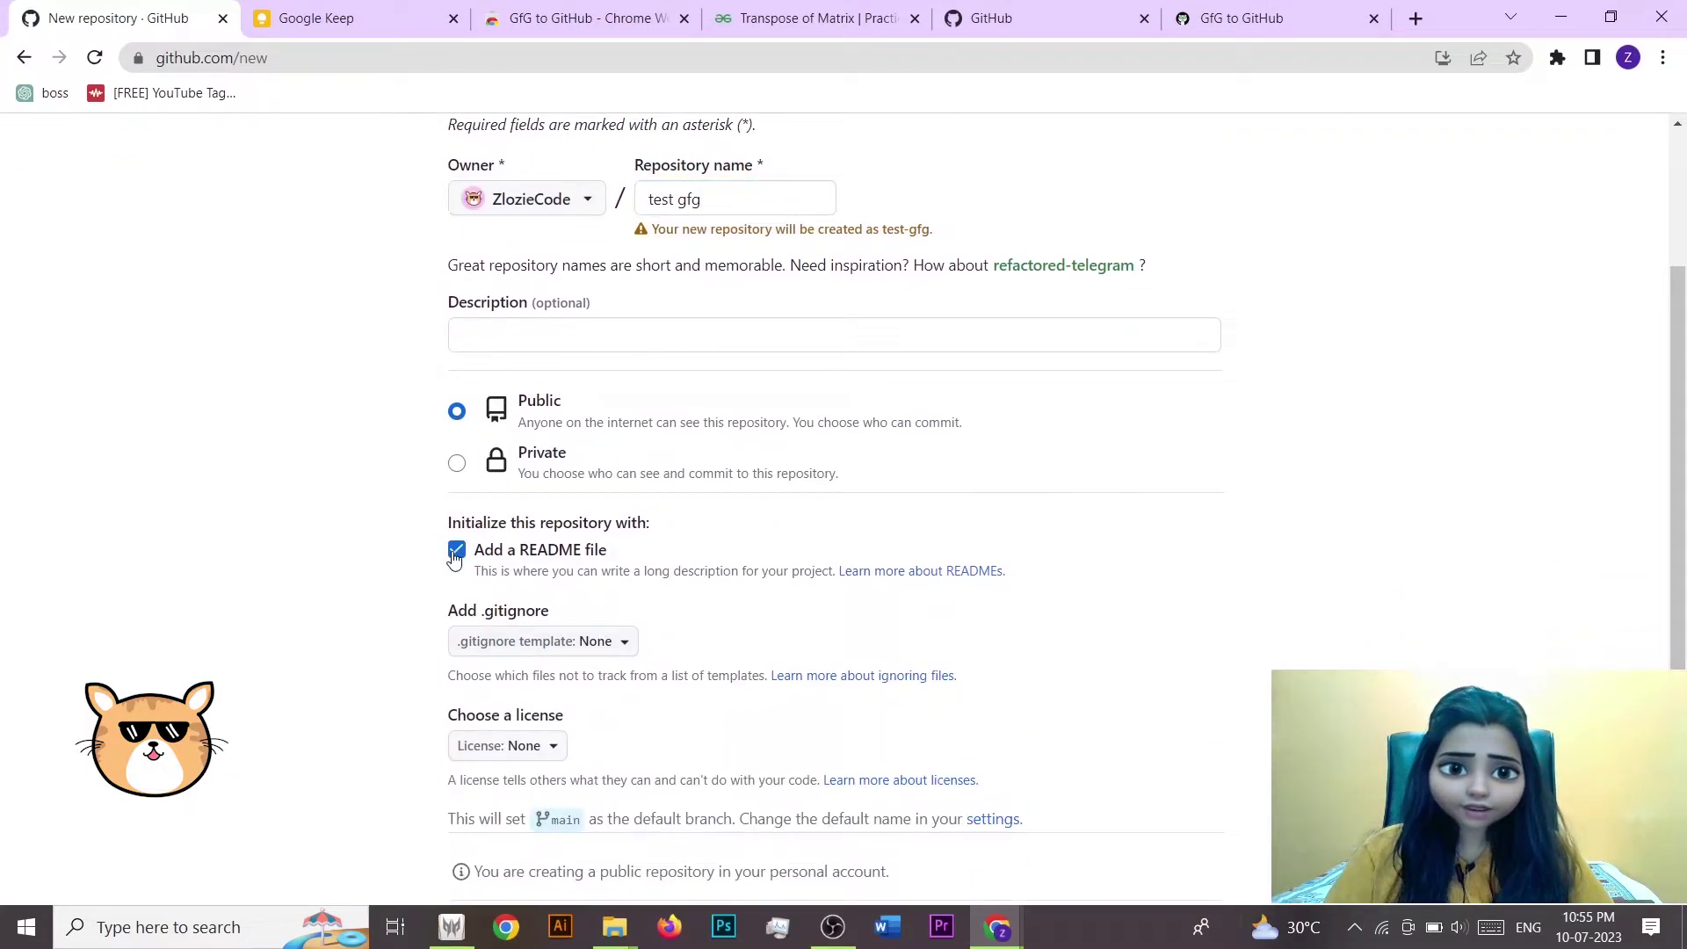
pyautogui.scroll(-2, 966, 615)
pyautogui.click(1123, 720)
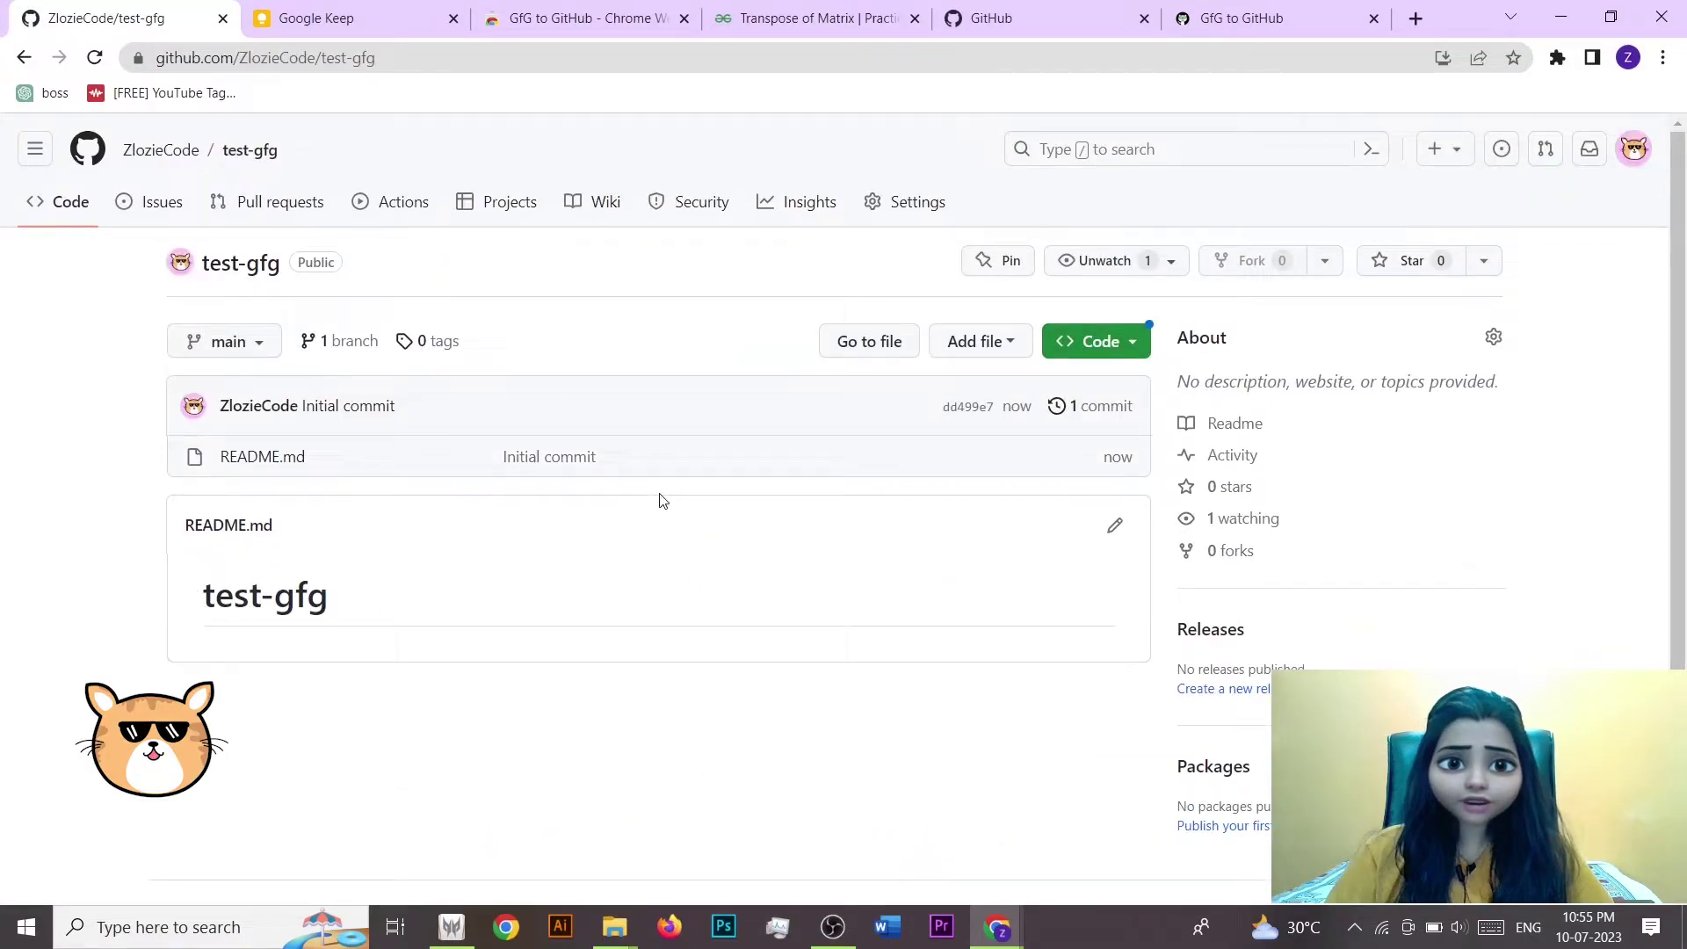
# Choose 'Link an existing Repository' and try linking the name 'test gfg'
pyautogui.click(462, 54)
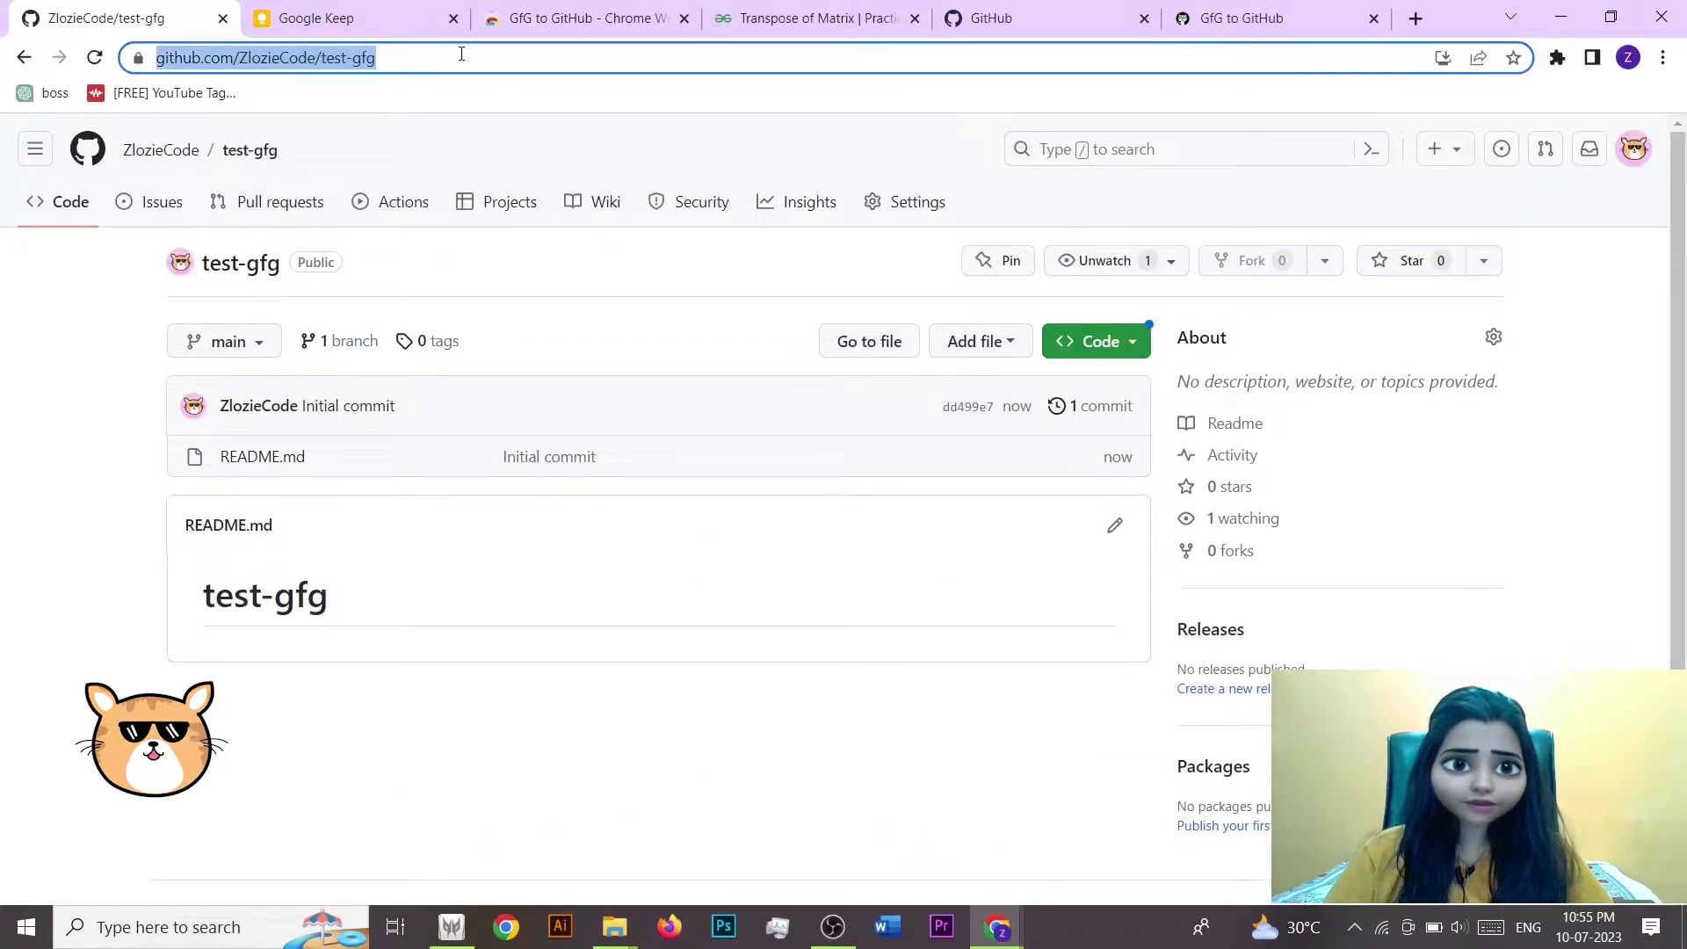
pyautogui.click(1242, 17)
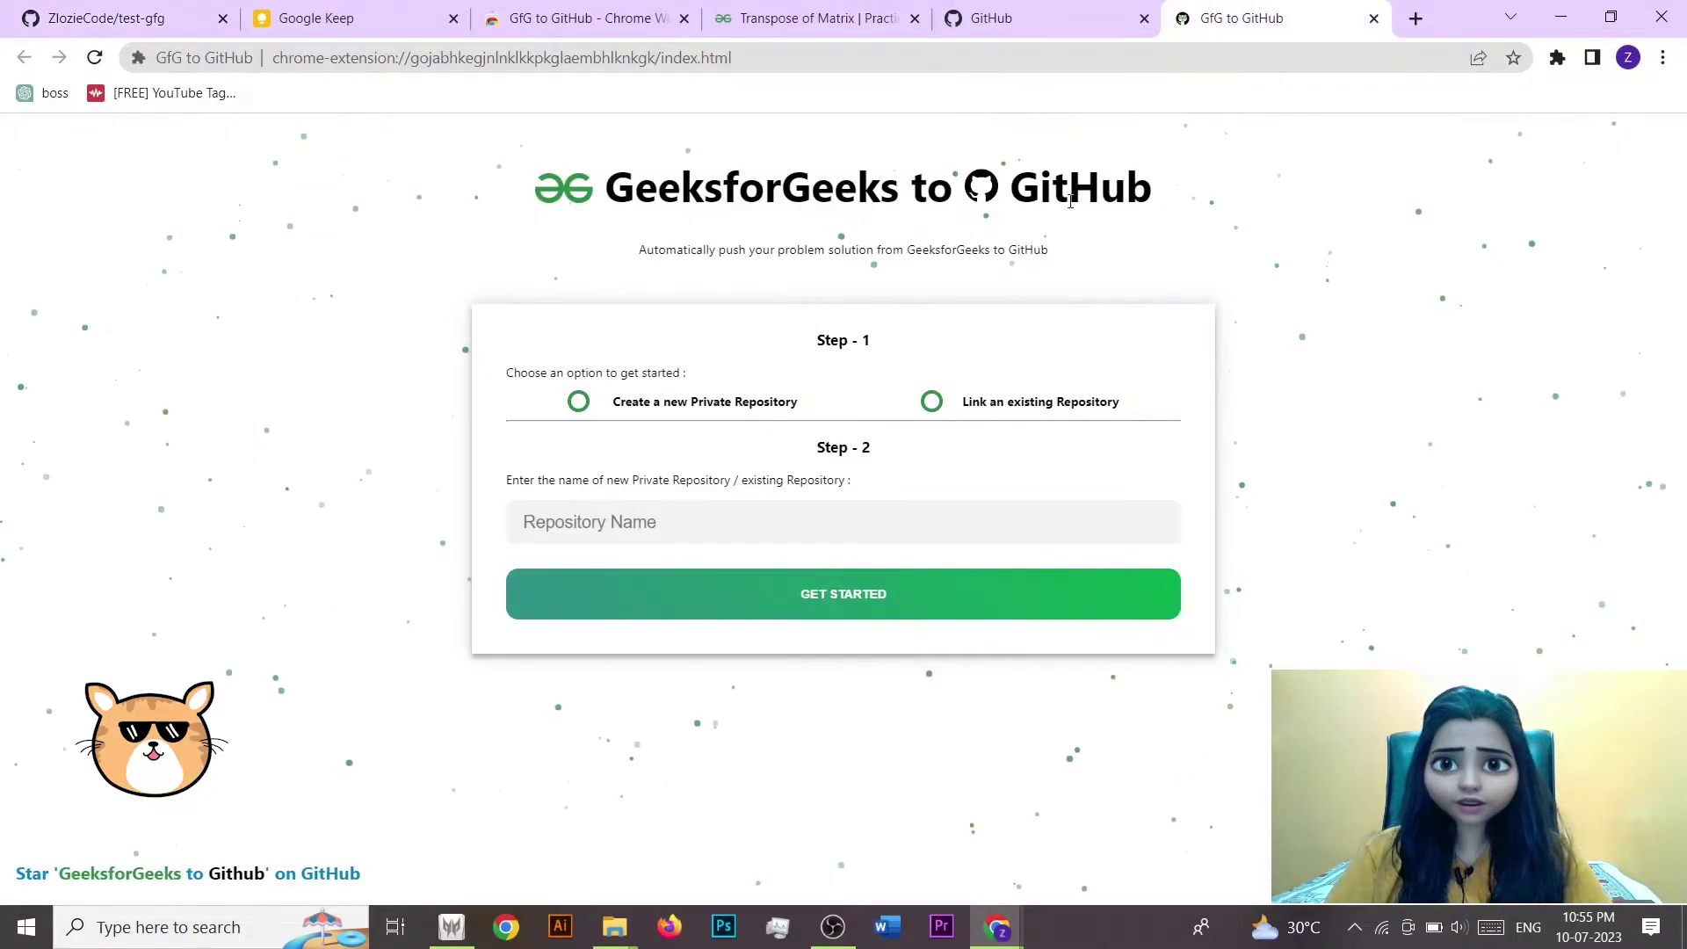
pyautogui.click(628, 520)
pyautogui.write('test')
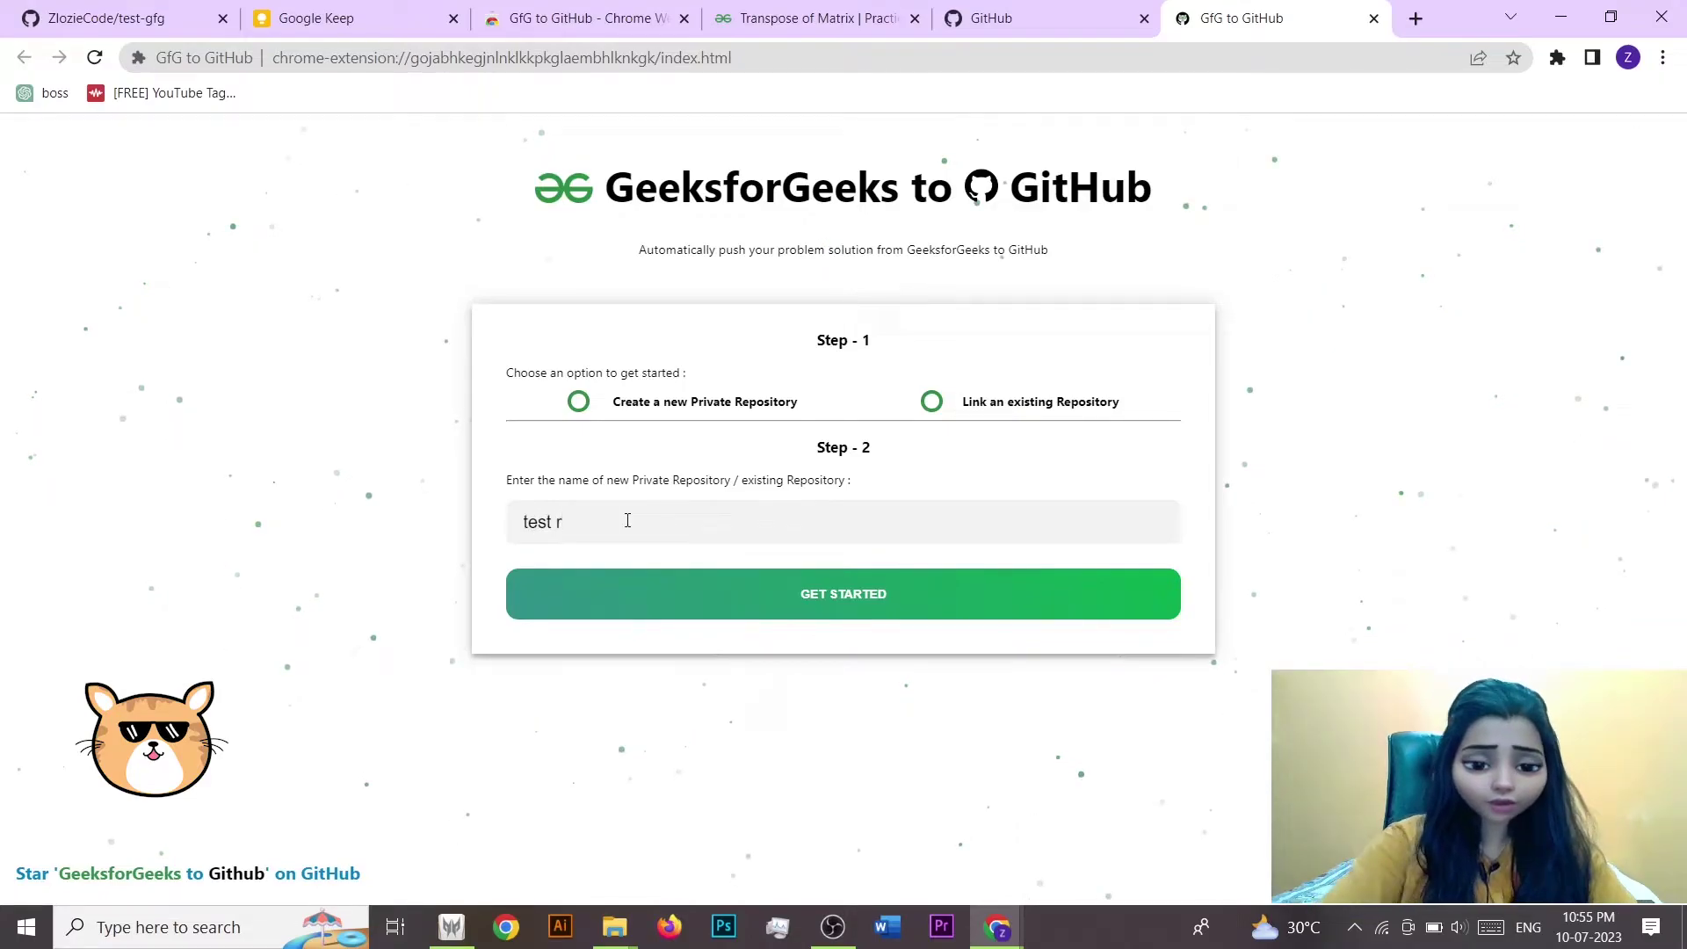
pyautogui.write(' gfg')
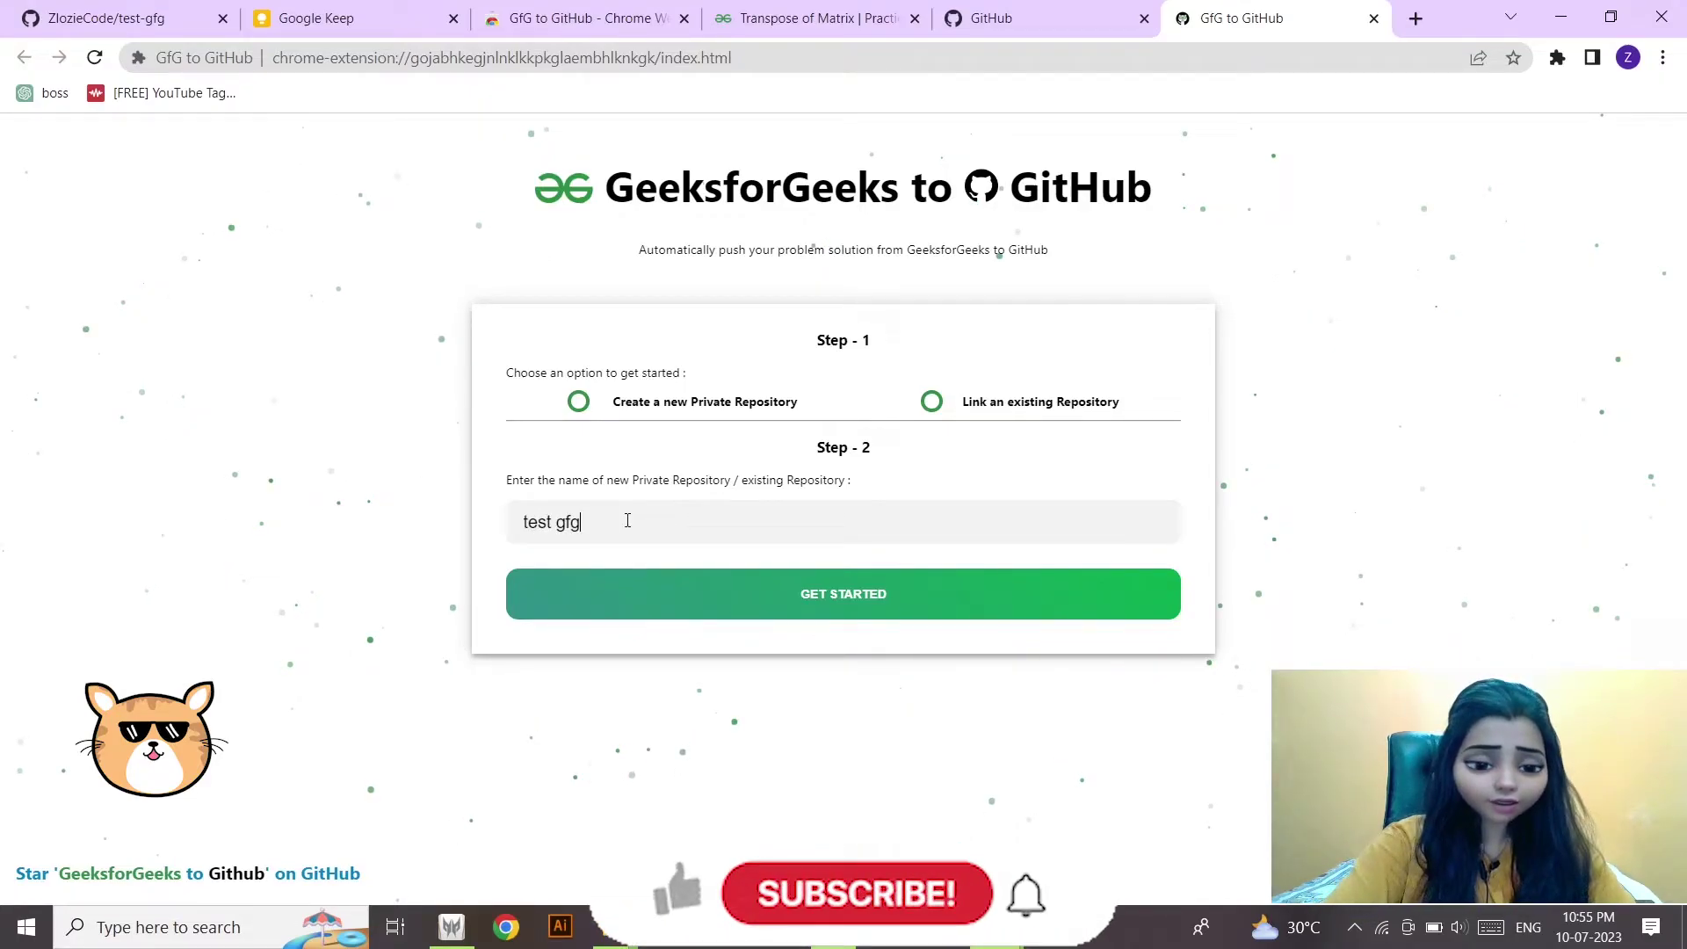
pyautogui.click(930, 401)
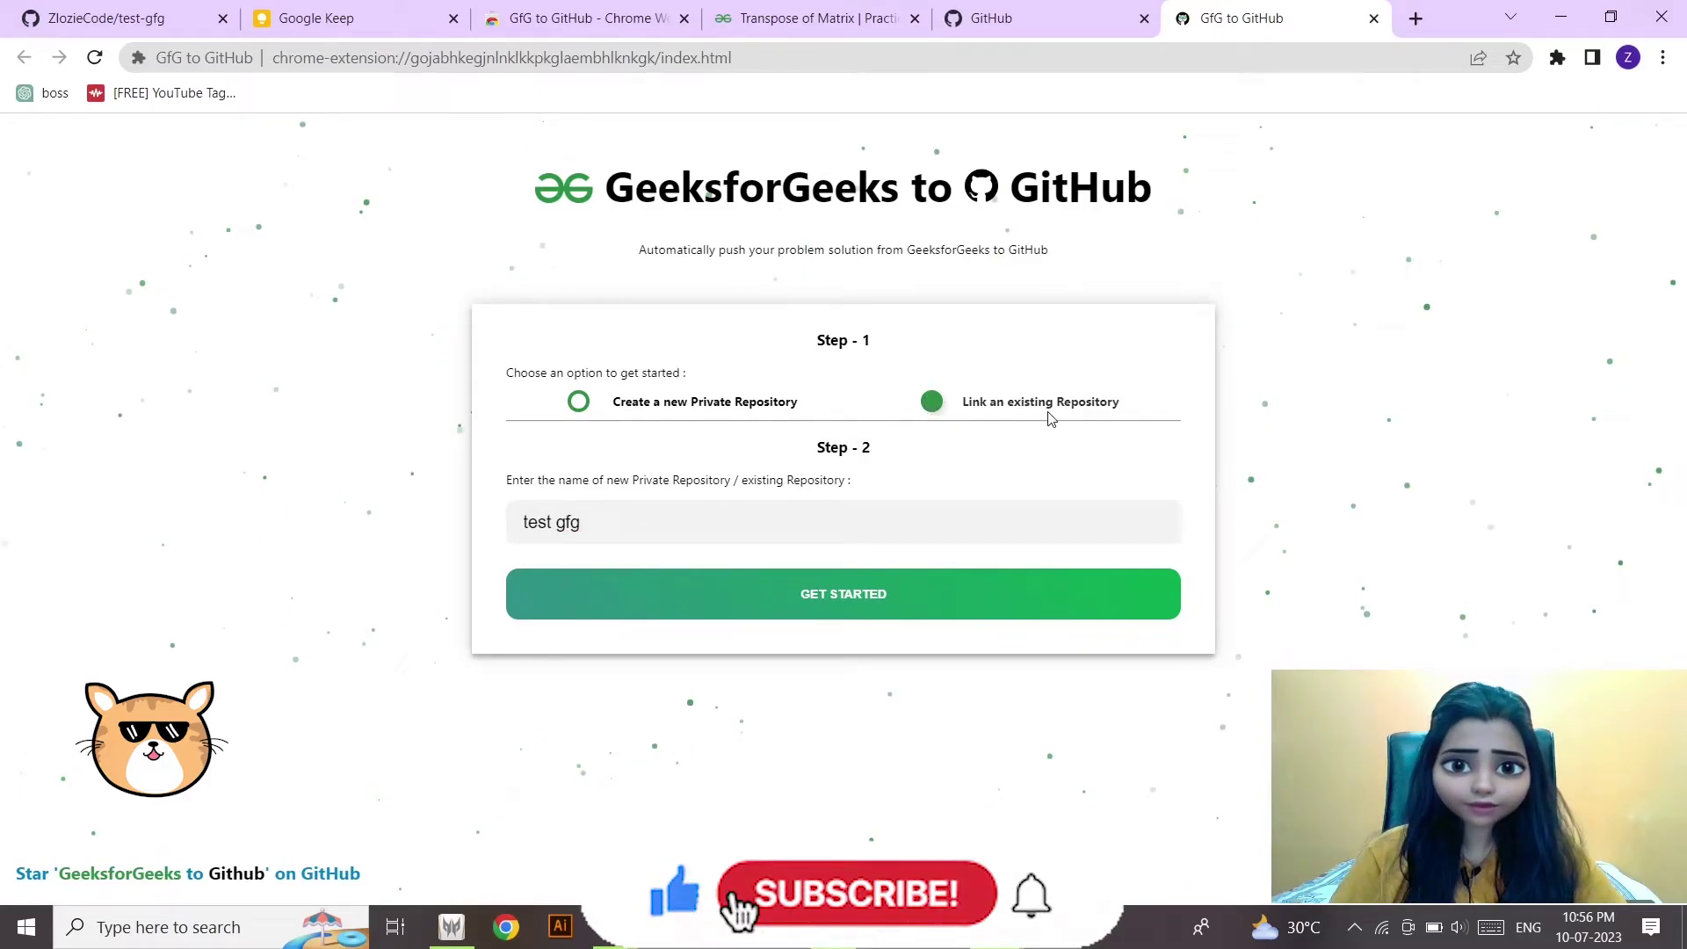
pyautogui.click(835, 588)
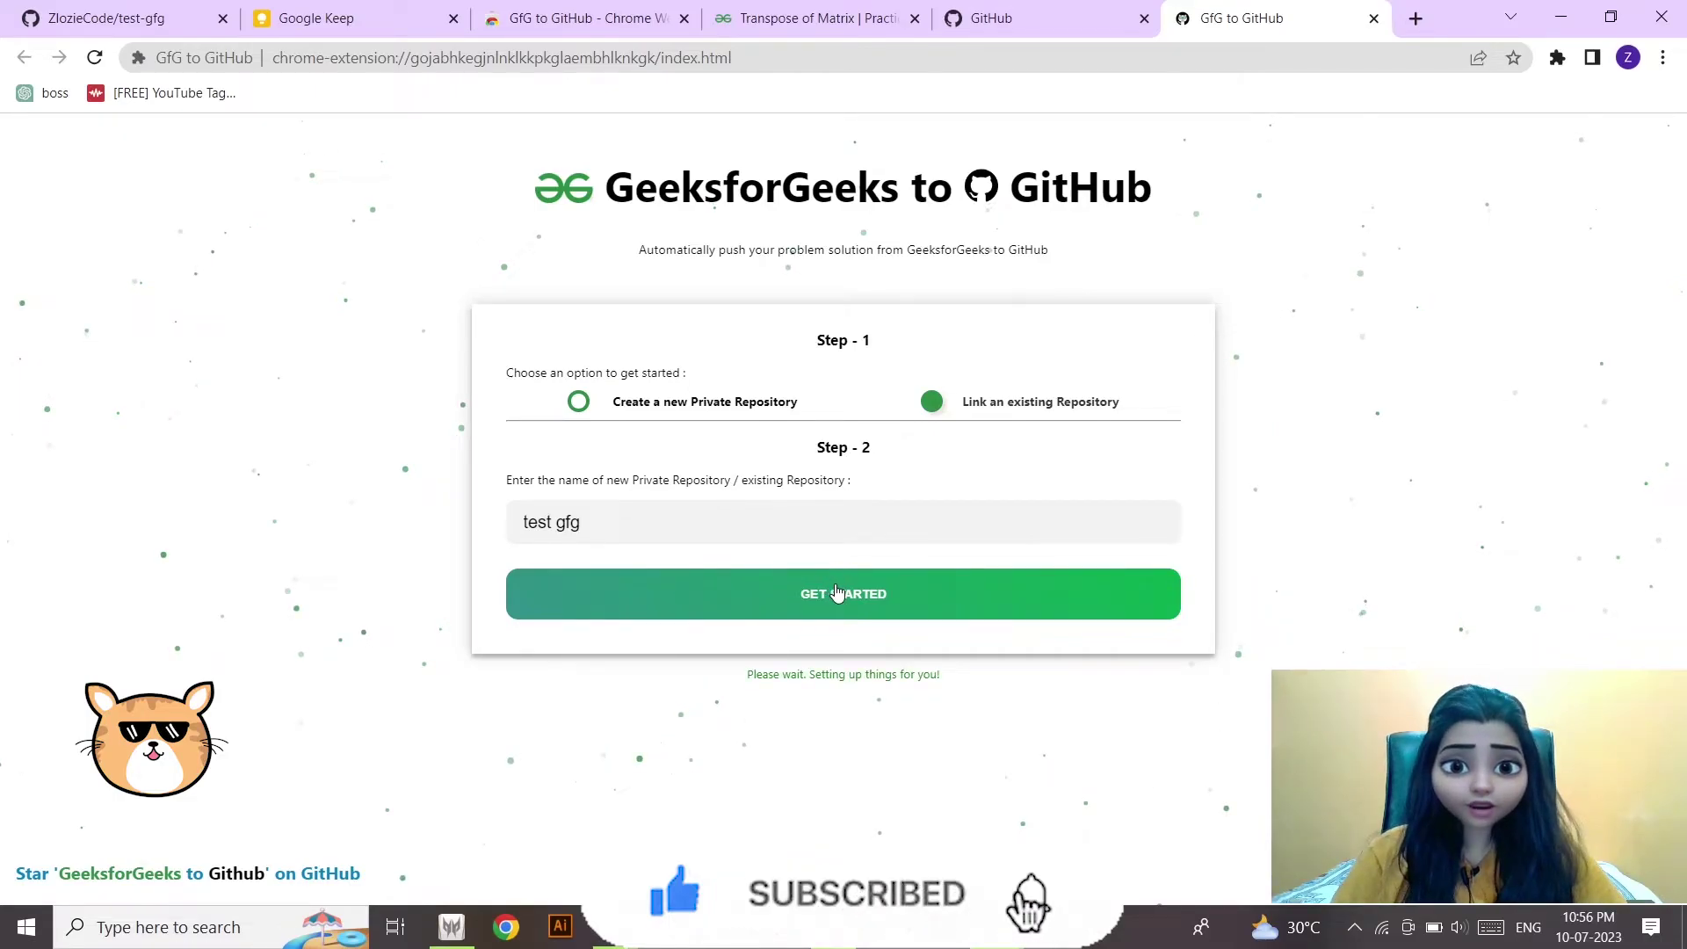
# Check the exact name on GitHub, correct it to 'test-gfg', and link the repository
pyautogui.hotkey('ctrl', '1')
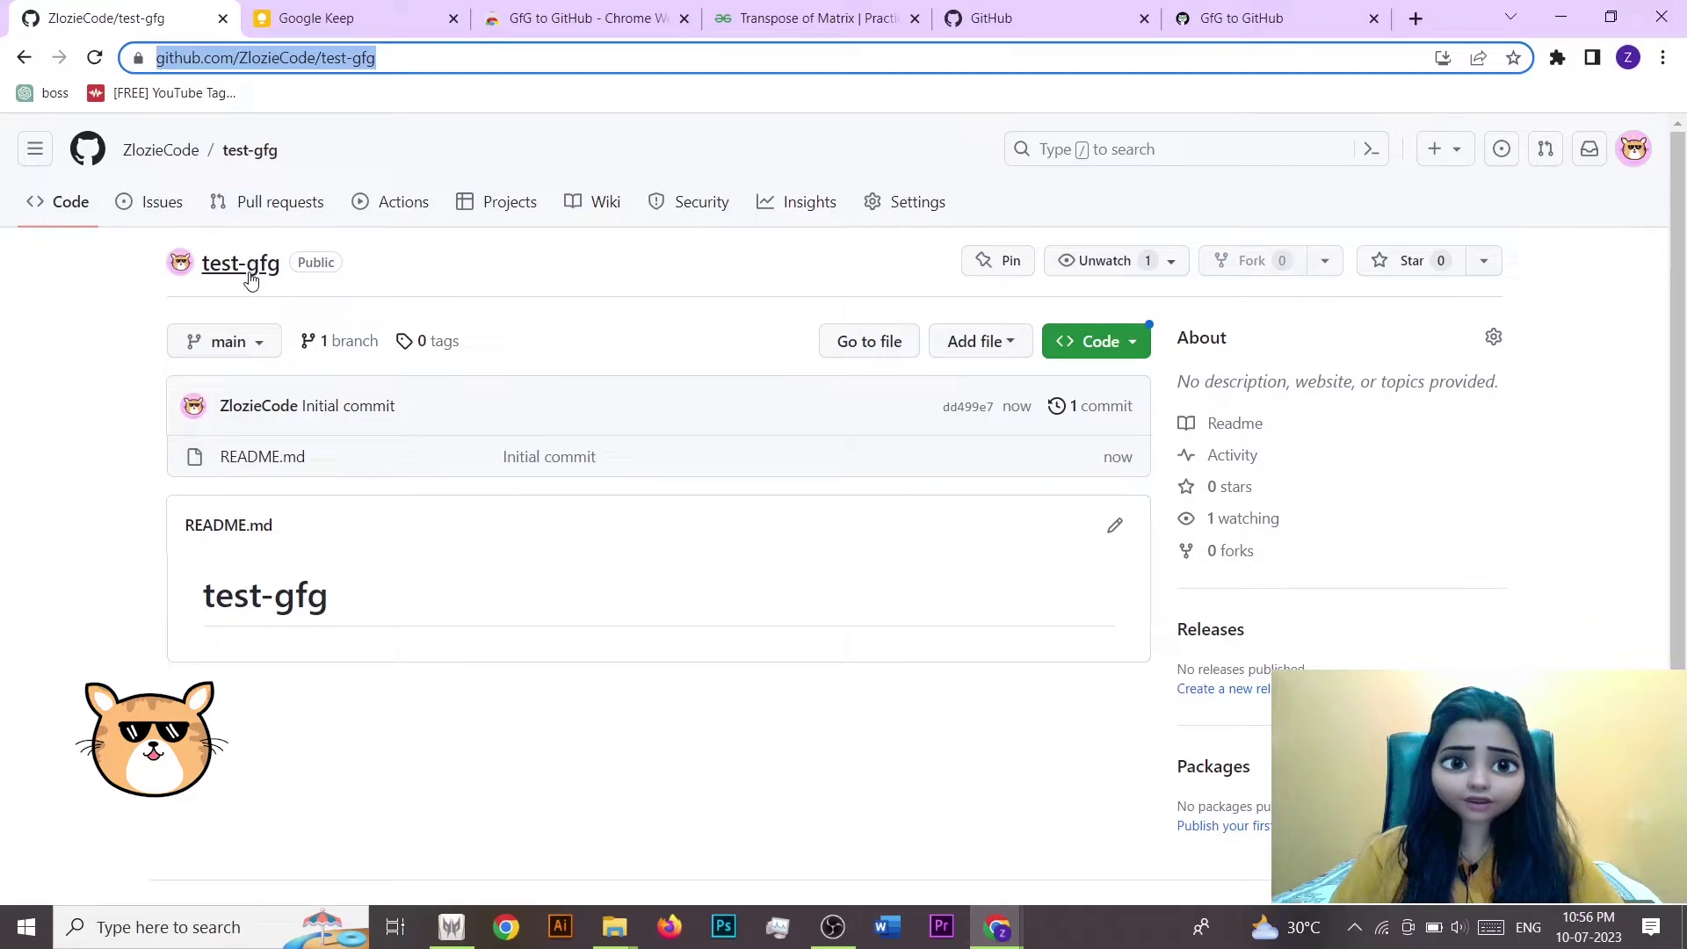
pyautogui.click(1208, 19)
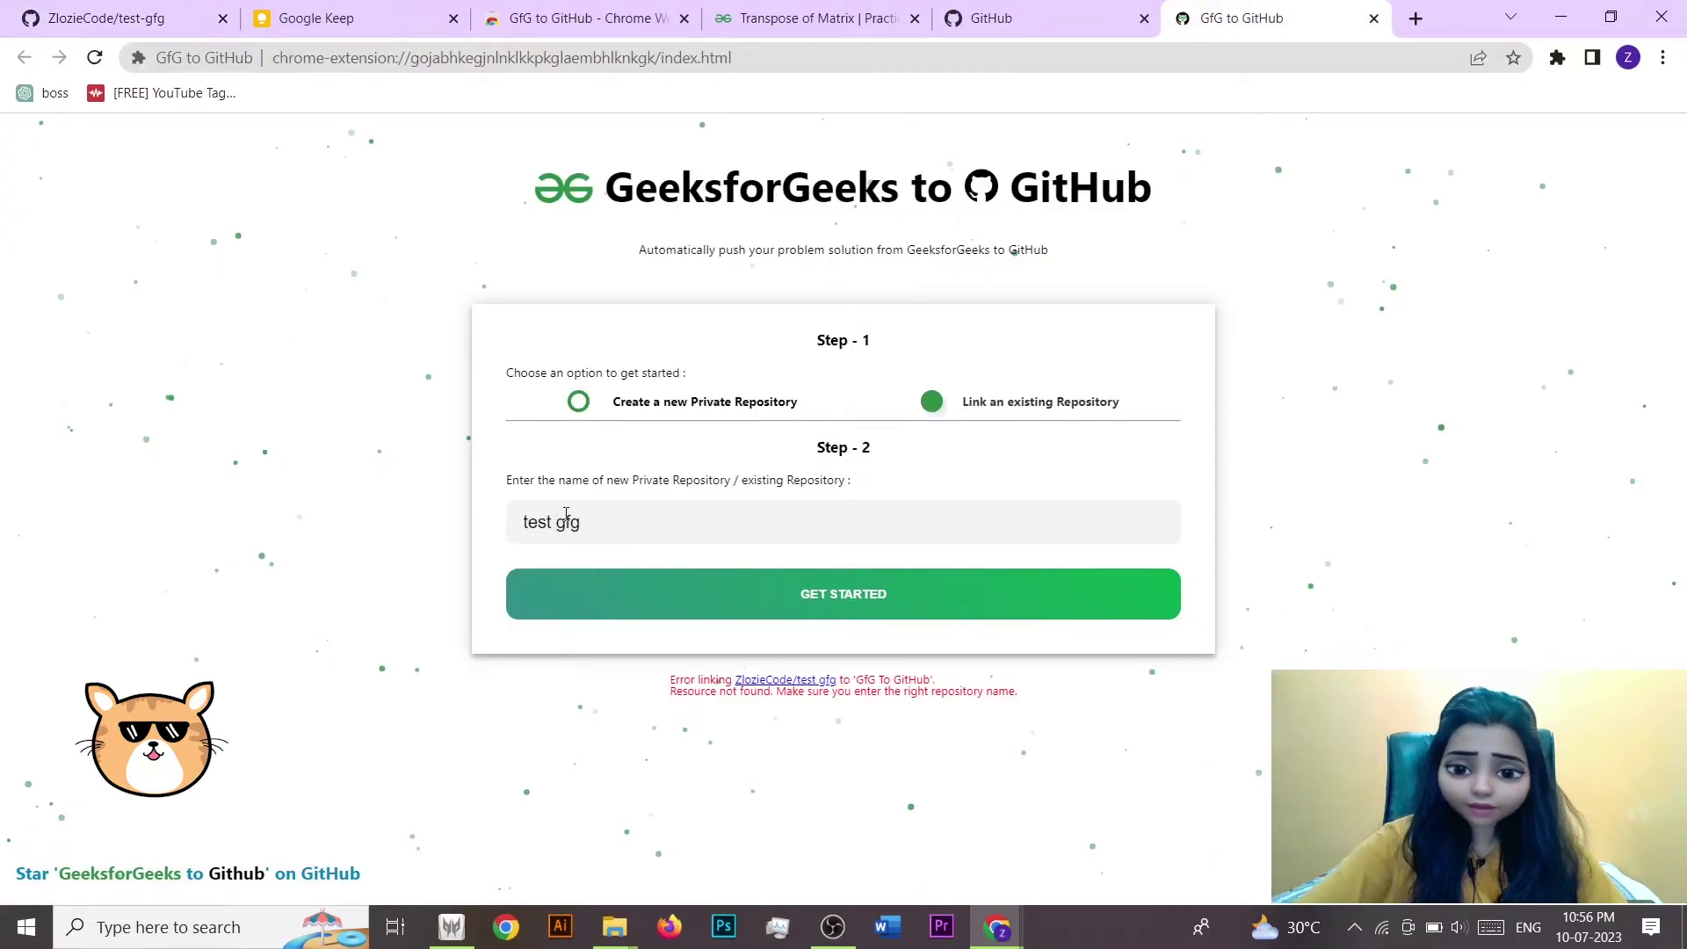
pyautogui.press('BackSpace')
pyautogui.write('-')
pyautogui.click(799, 596)
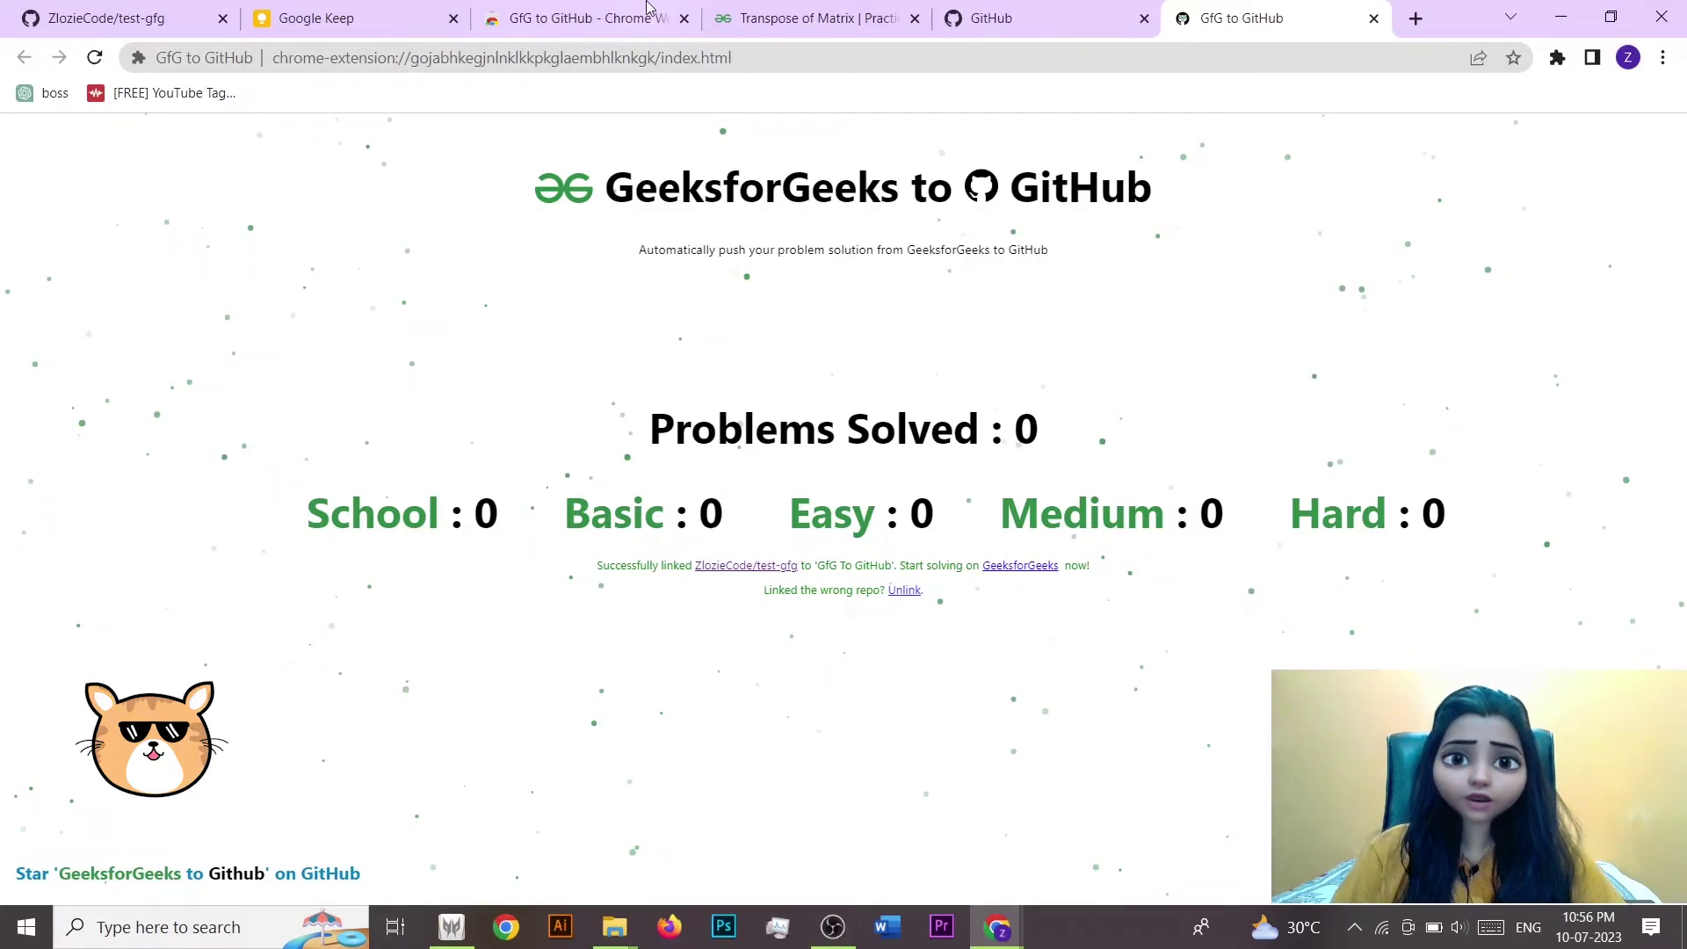
pyautogui.hotkey('ctrl', '1')
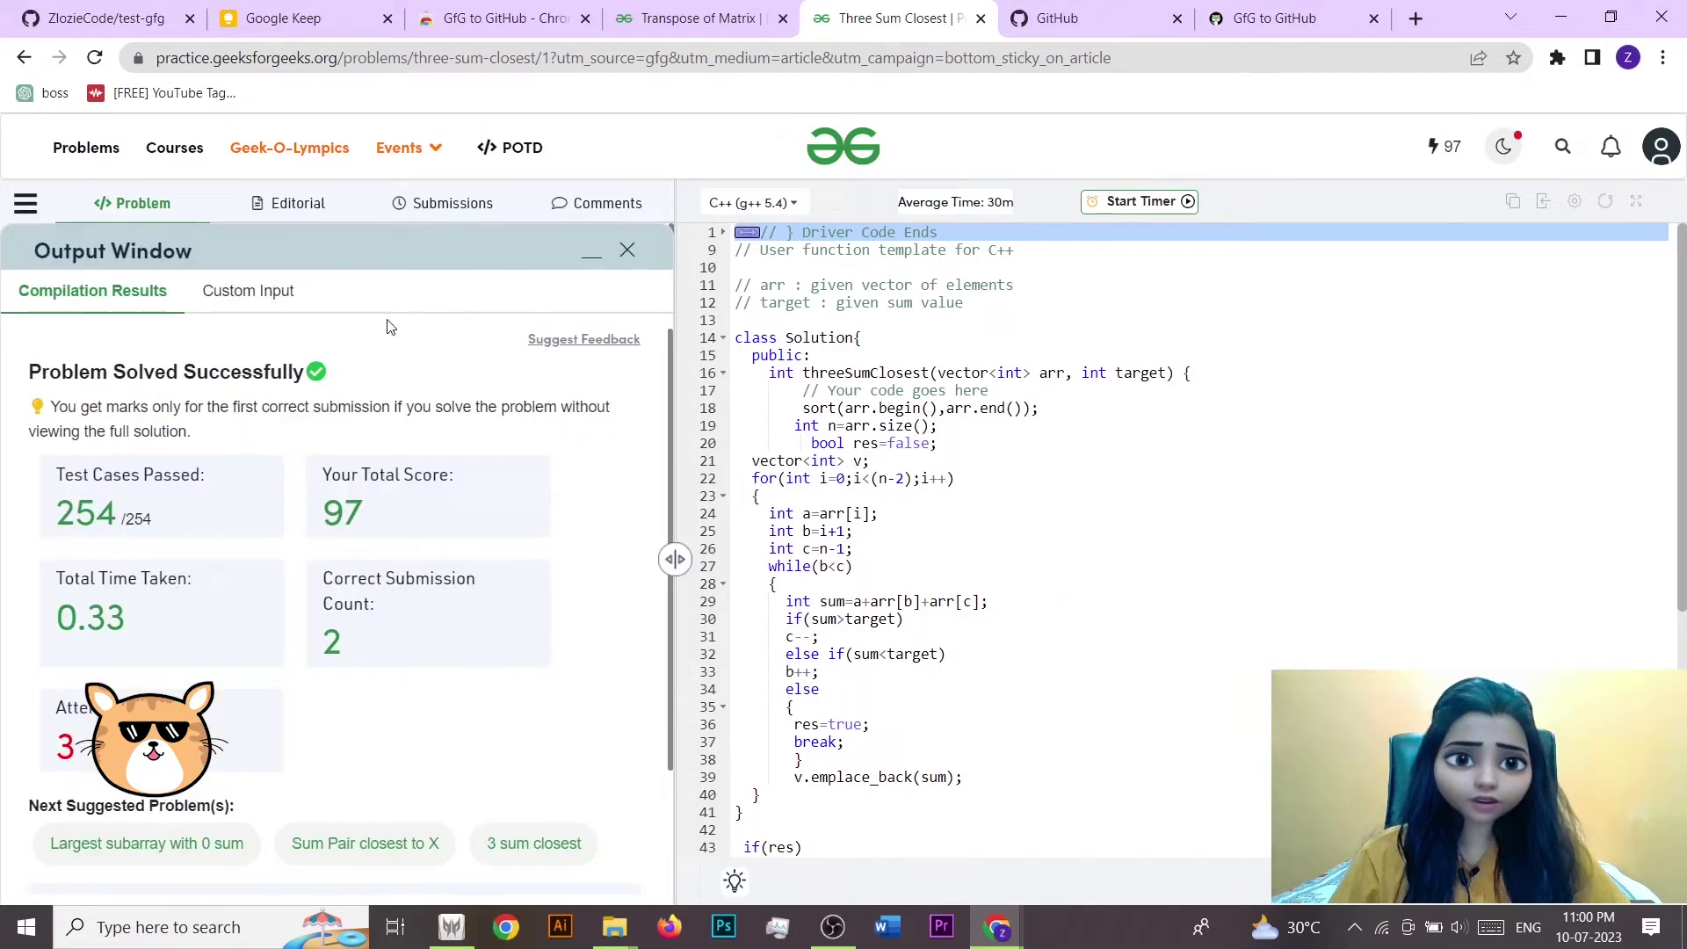
# Reload the test-gfg repository page to check for the pushed Three Sum Closest solution
pyautogui.click(110, 9)
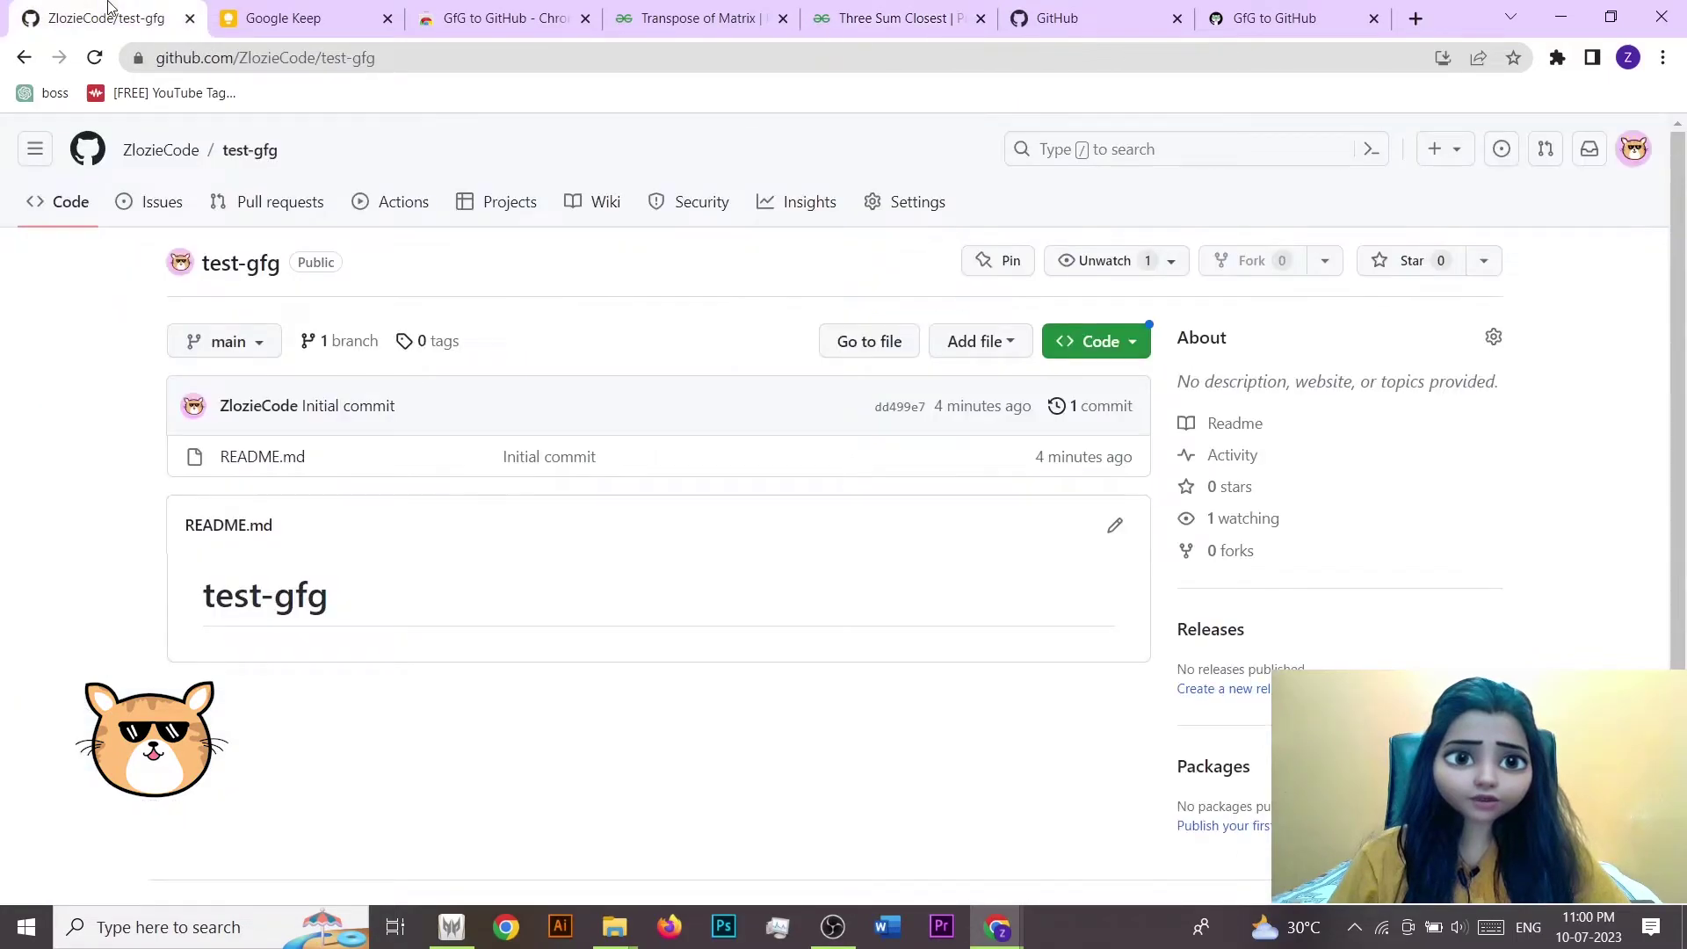
pyautogui.click(94, 57)
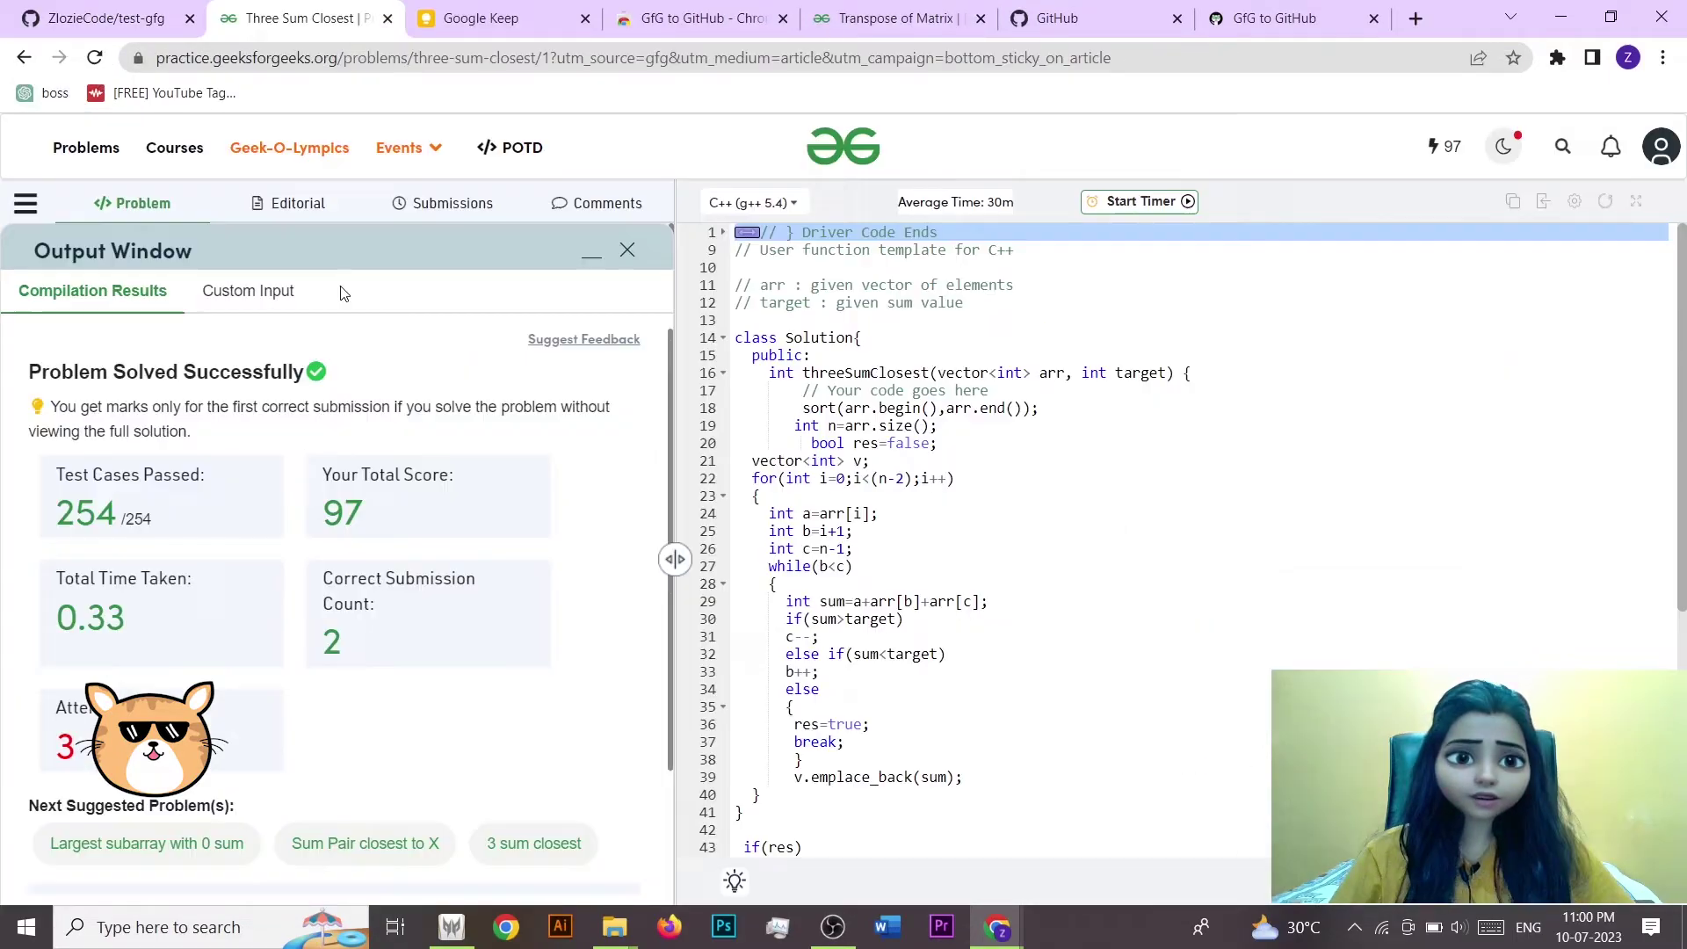
# Open the Easy/Three Sum Closest folder in test-gfg and scroll through its README
pyautogui.click(110, 18)
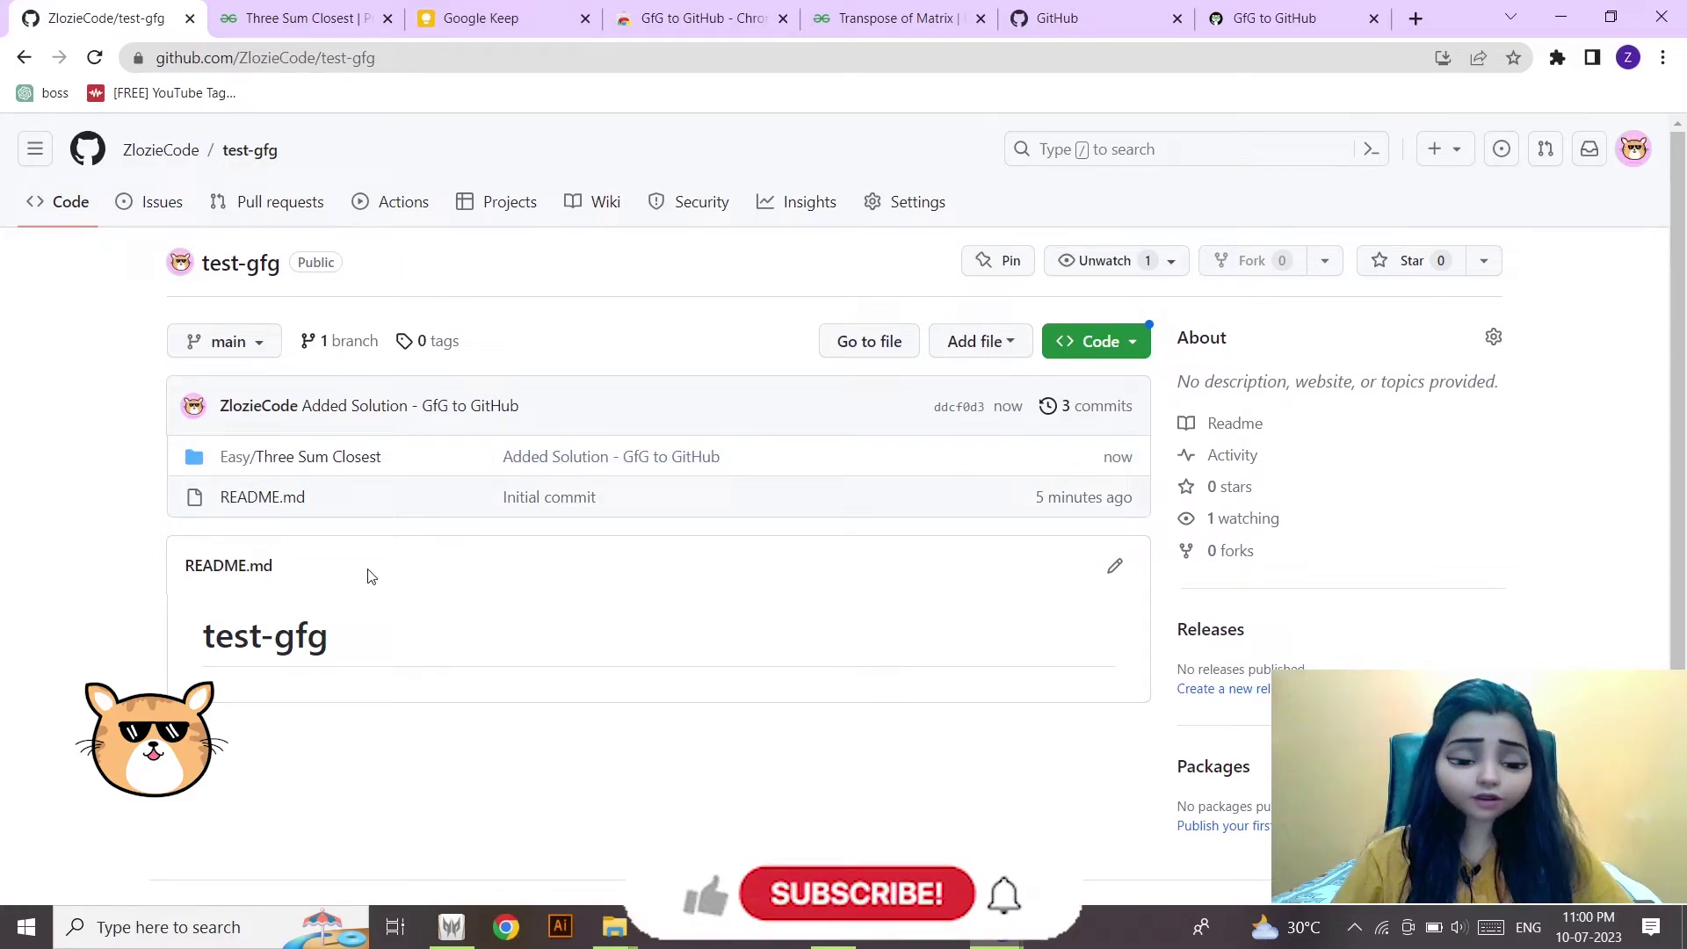
pyautogui.click(308, 456)
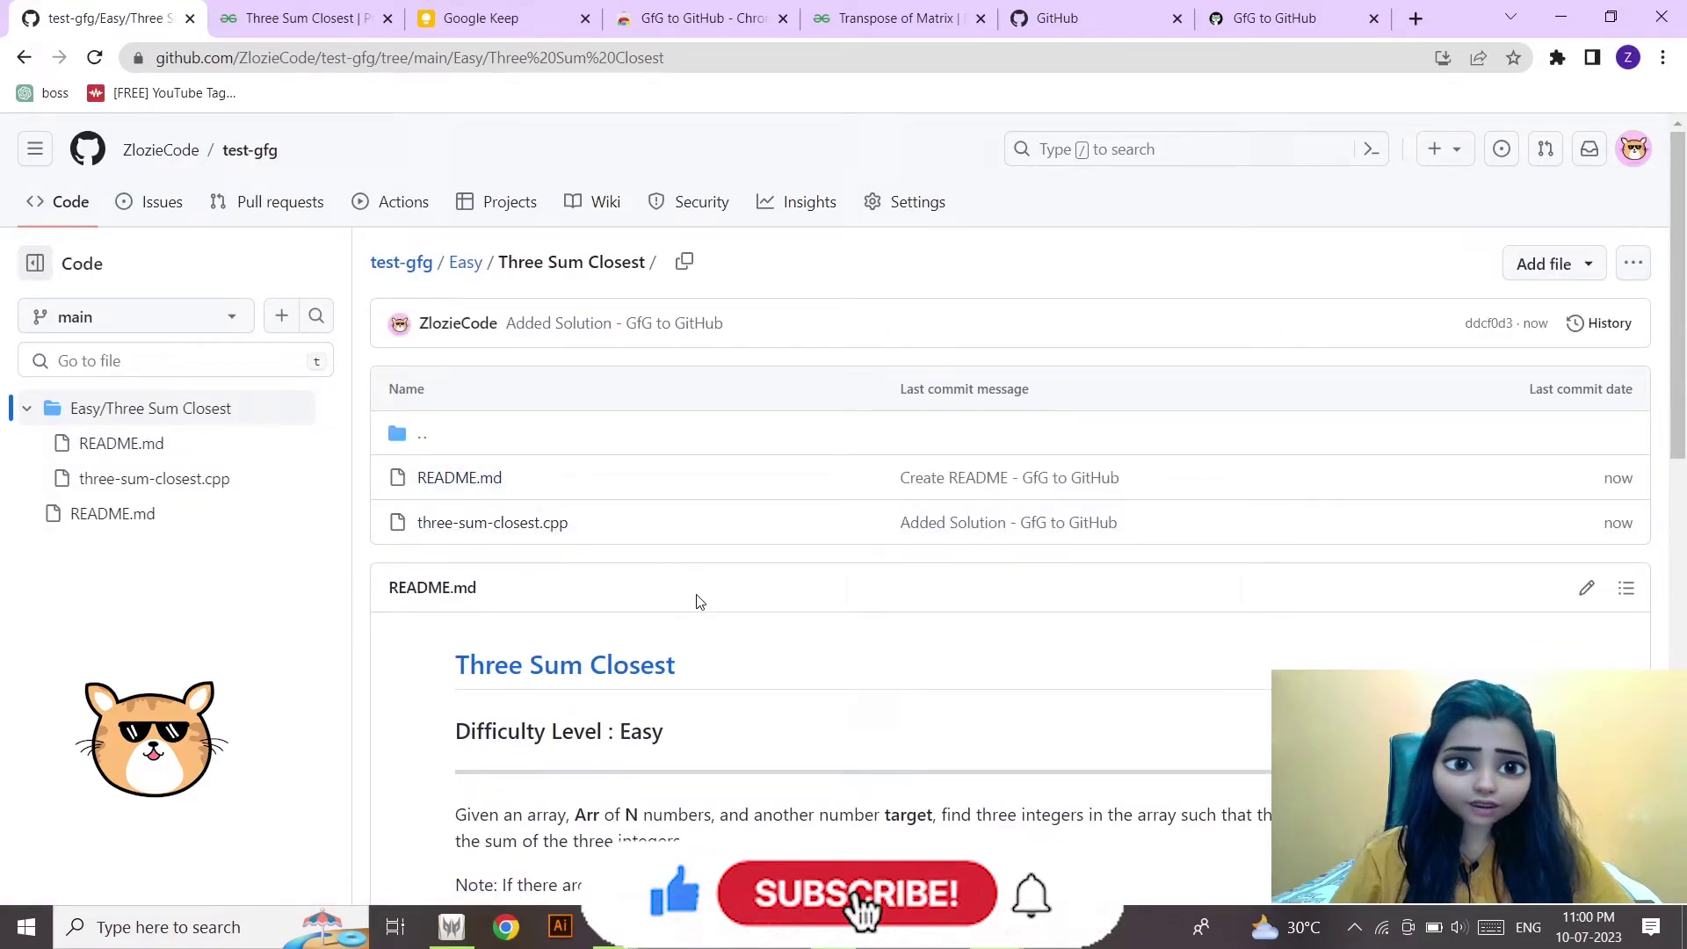
pyautogui.scroll(-3, 700, 601)
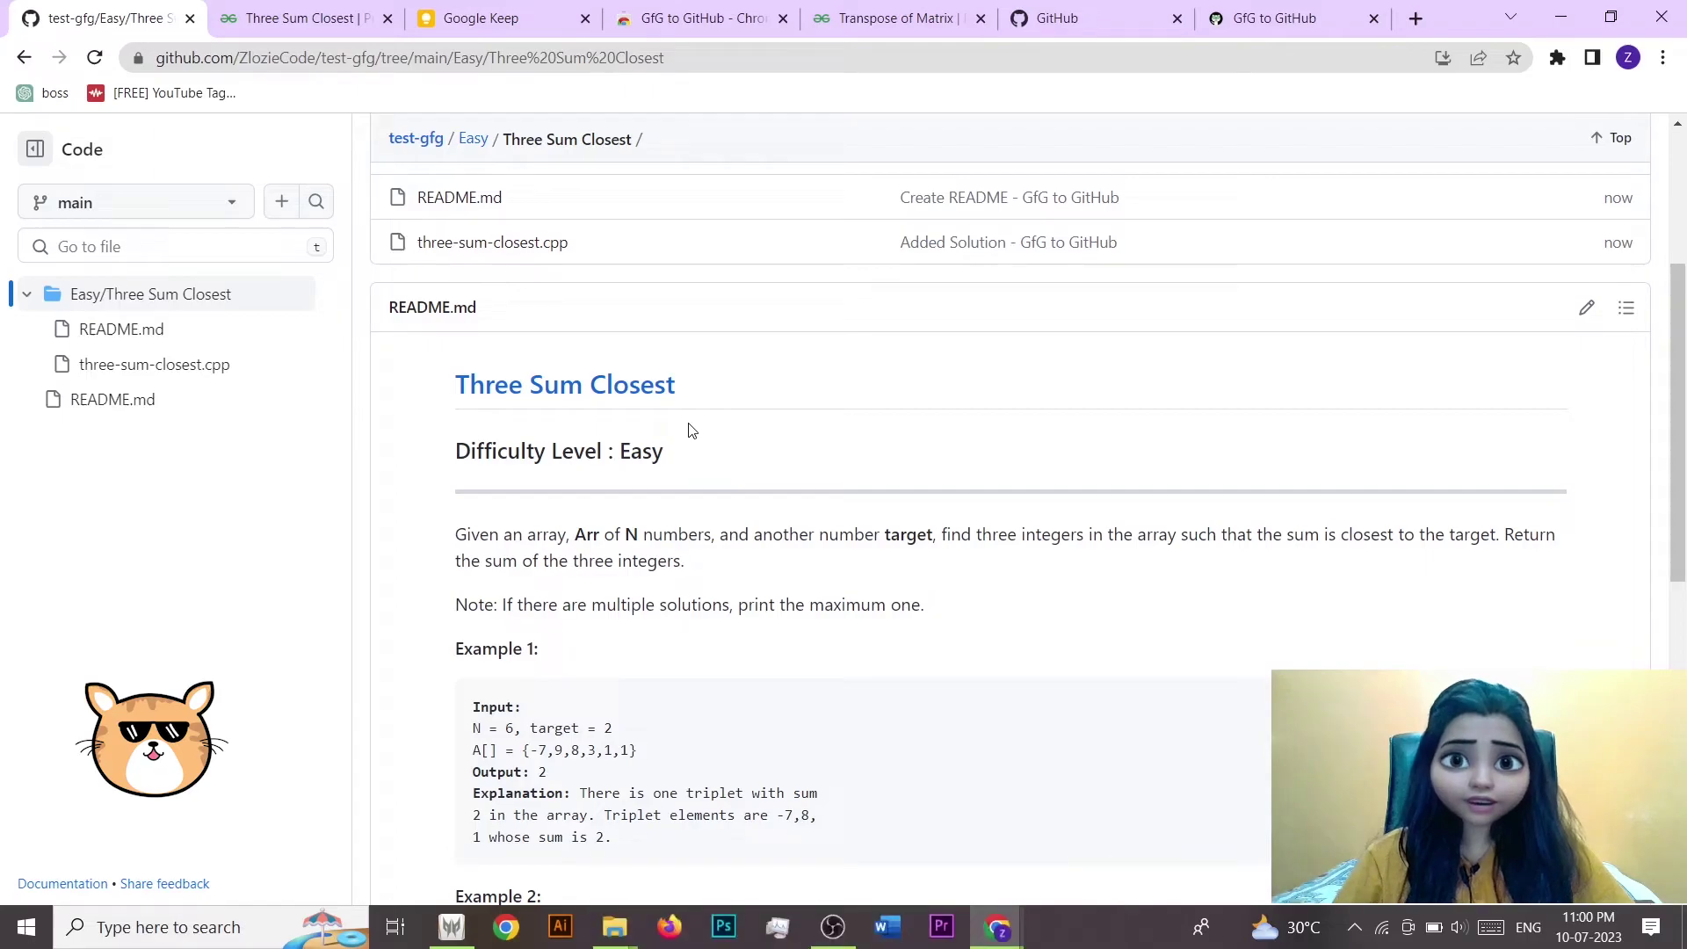
pyautogui.scroll(-5, 746, 474)
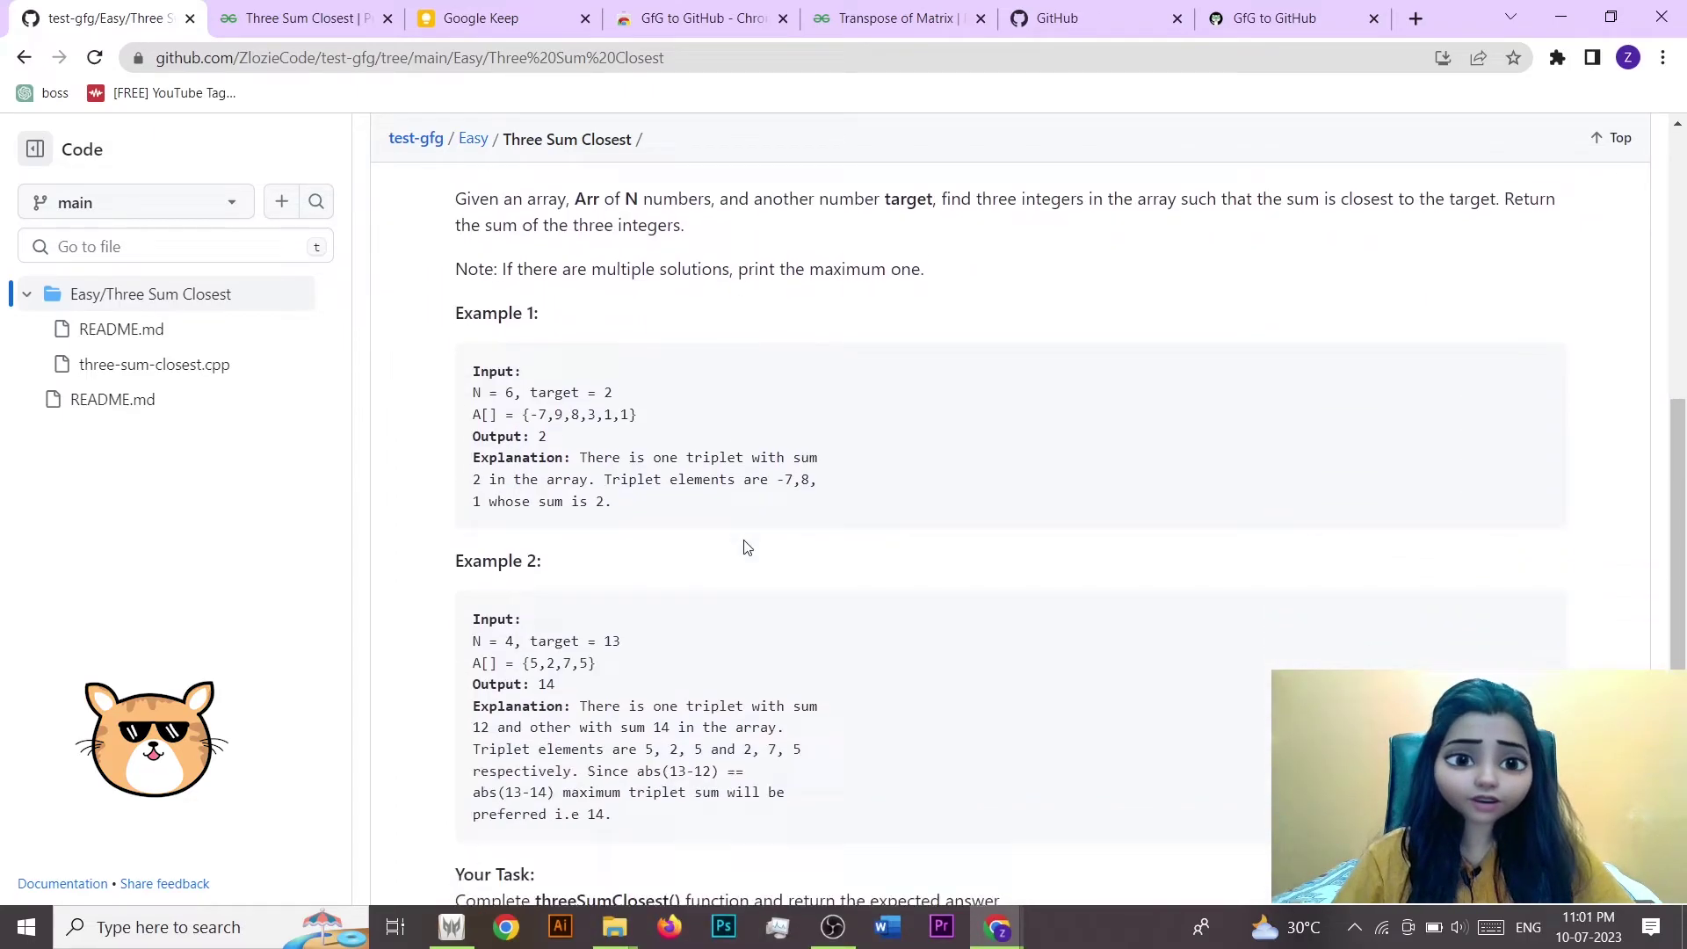
pyautogui.scroll(2, 695, 485)
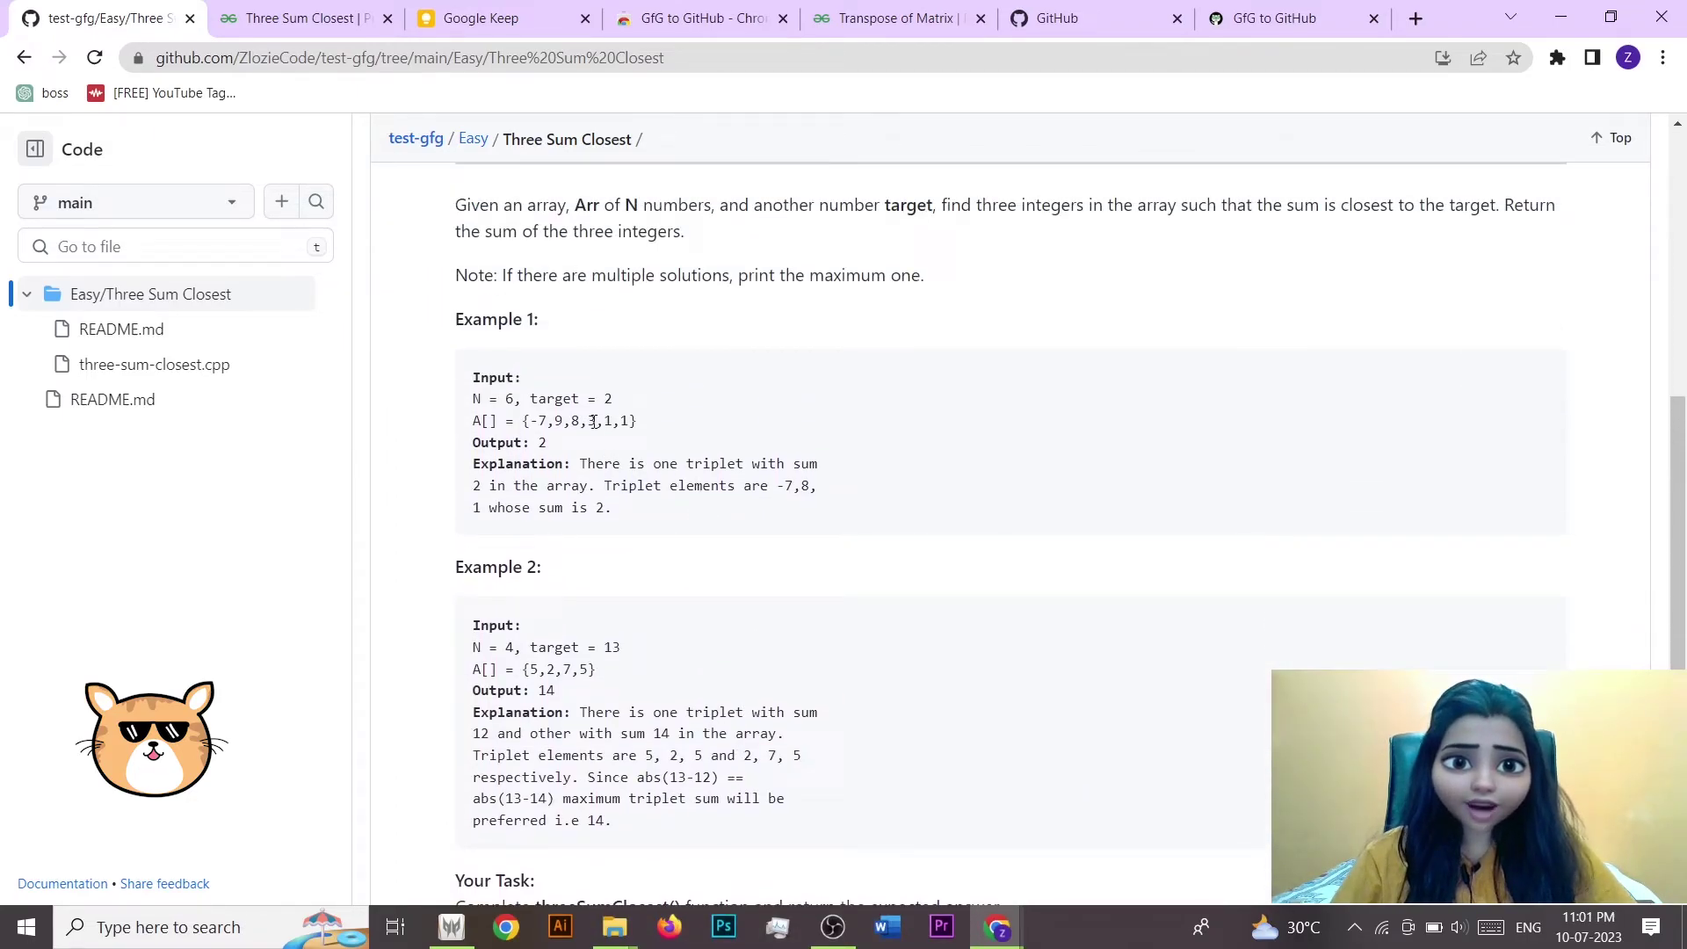
pyautogui.scroll(-5, 595, 610)
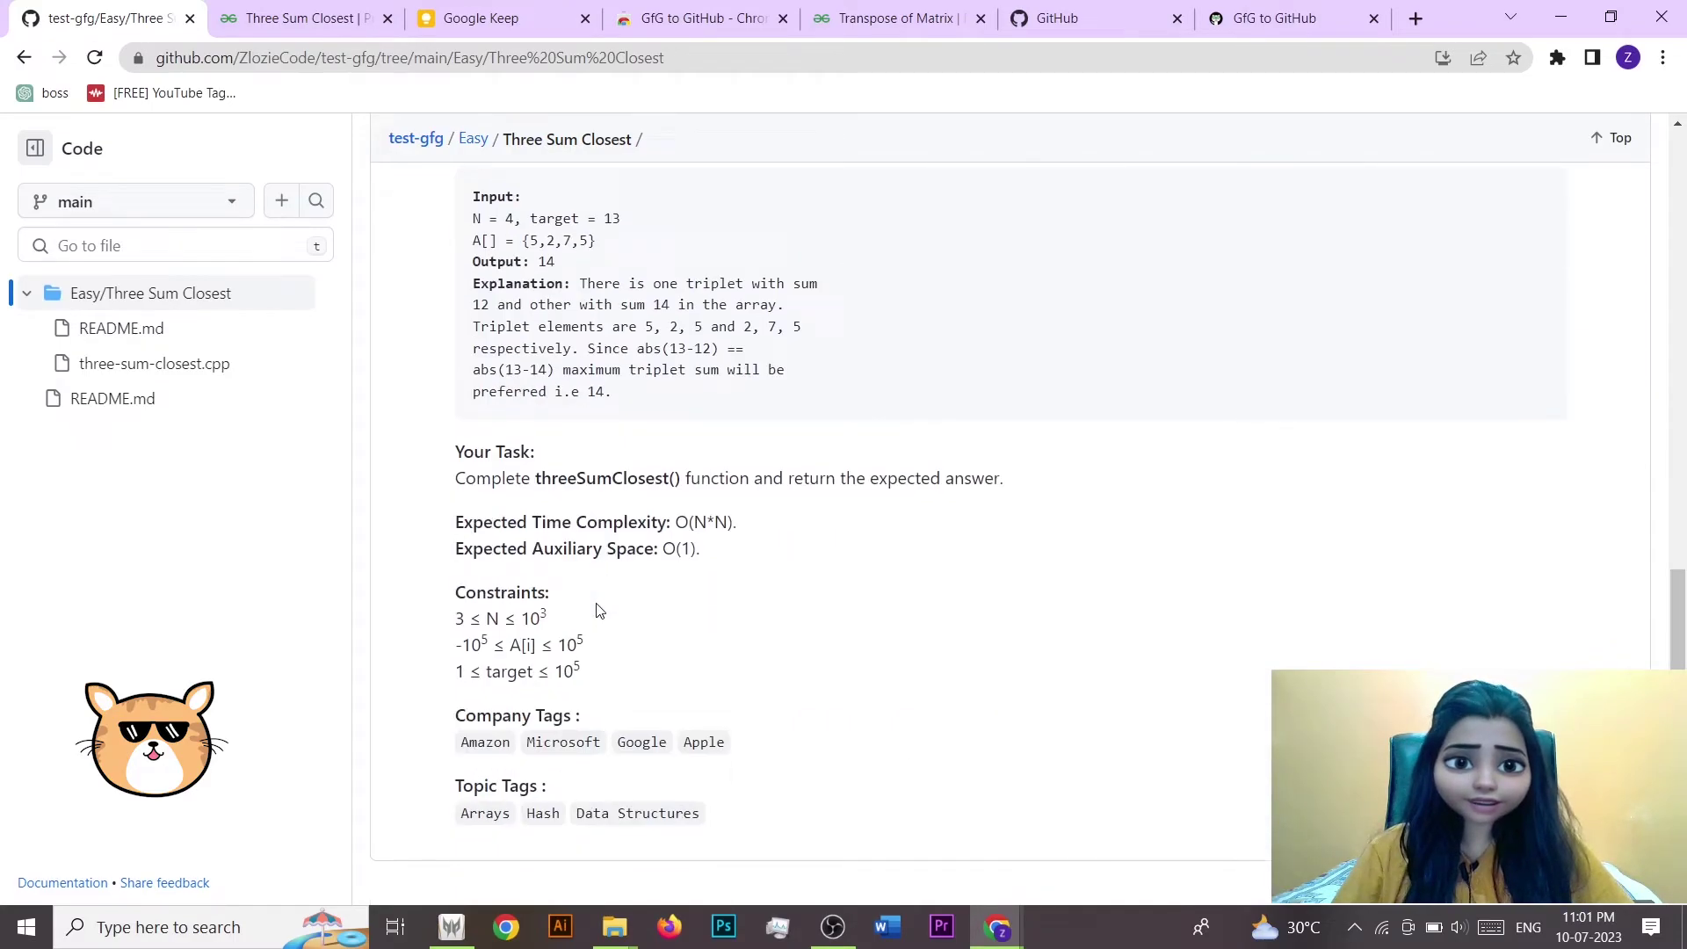
pyautogui.scroll(9, 595, 610)
pyautogui.scroll(1, 597, 604)
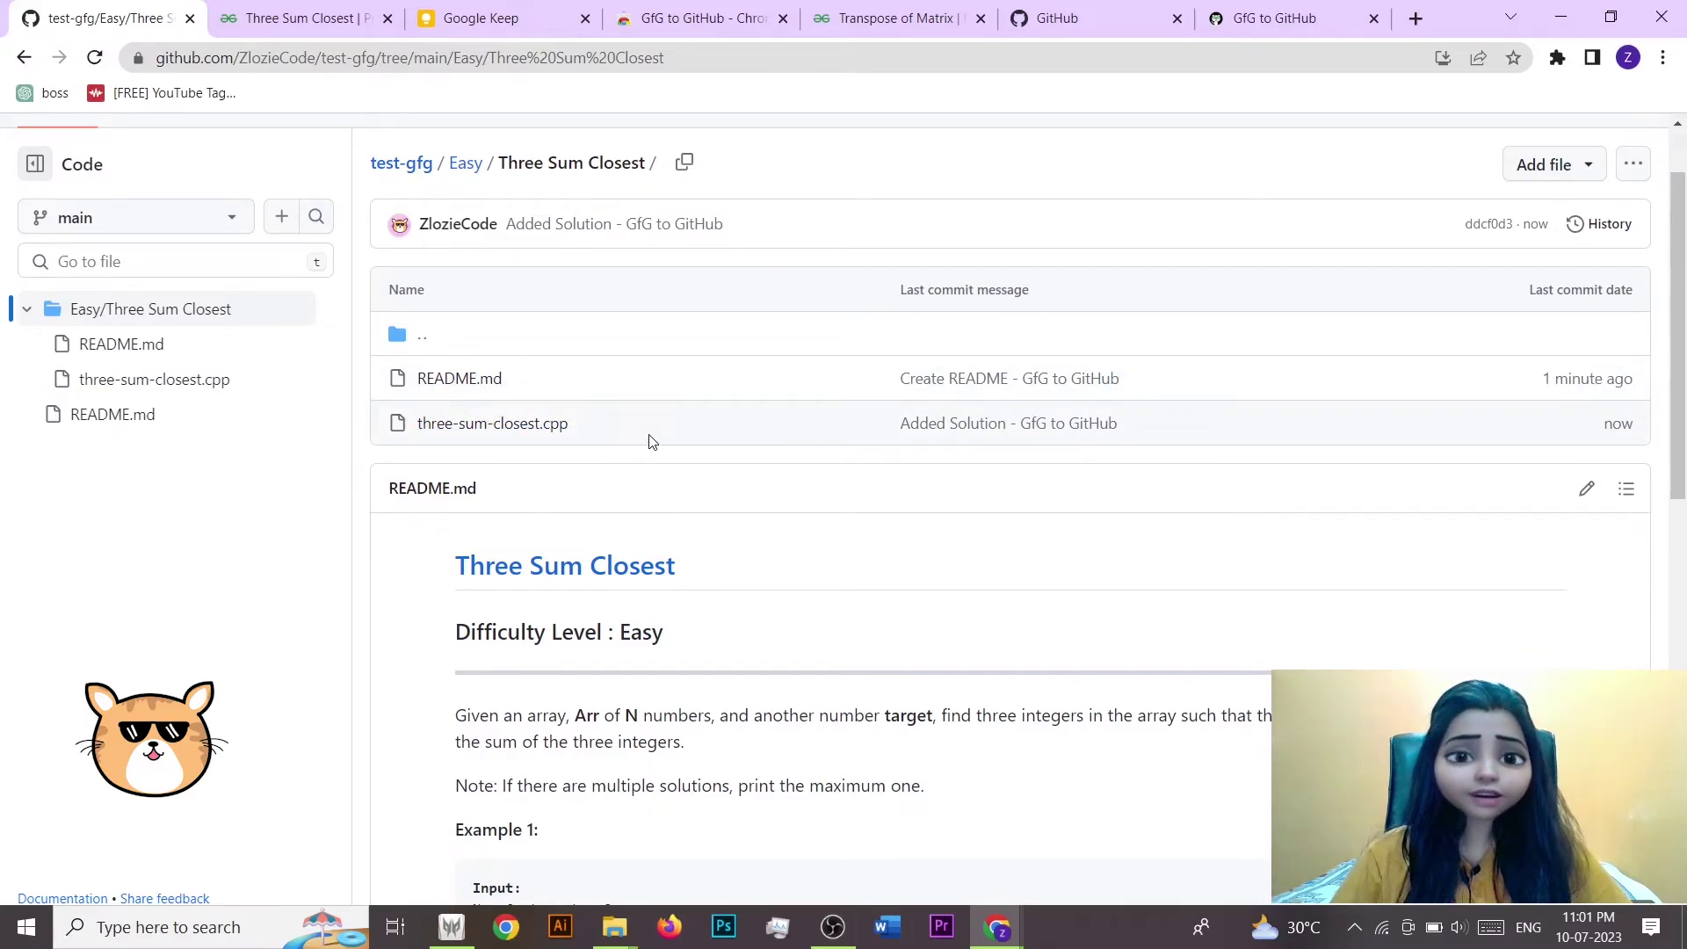
pyautogui.scroll(1, 734, 516)
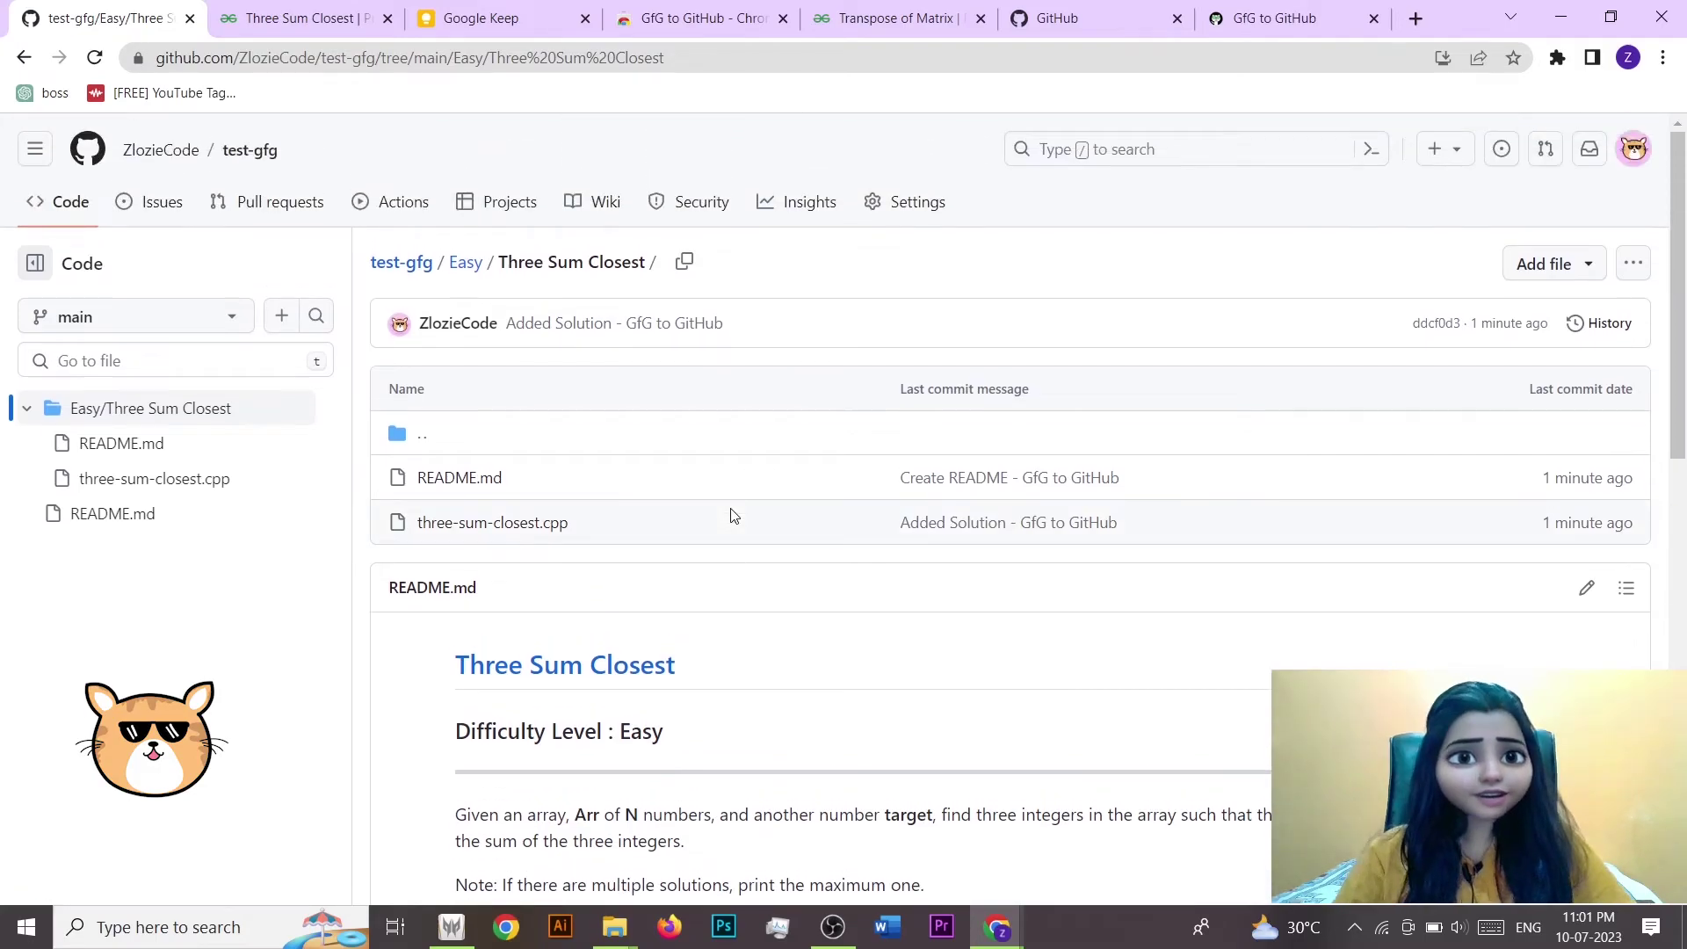